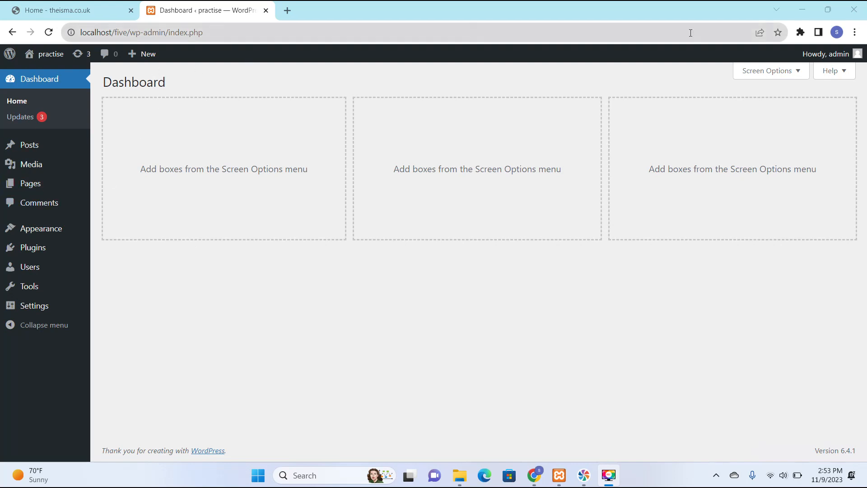
- Install the Astra theme from the popular themes in the WordPress theme directory
{"action": "mouse_move", "coordinate": [53, 237]}
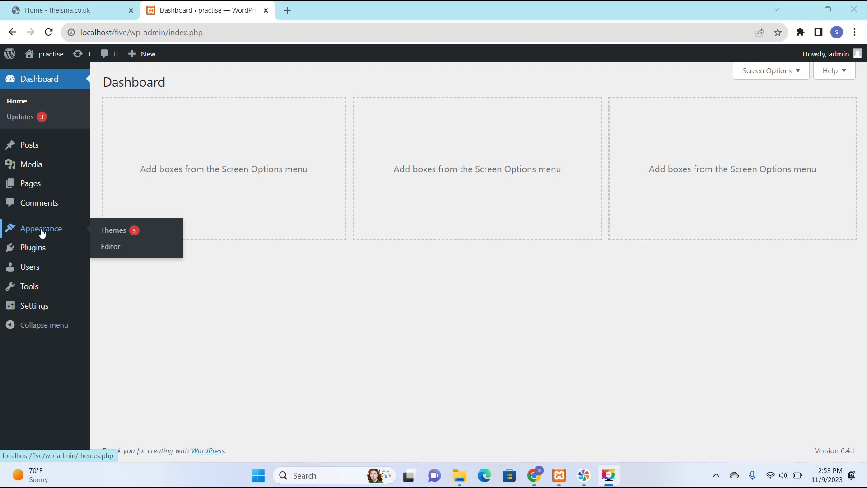
{"action": "left_click", "coordinate": [41, 230]}
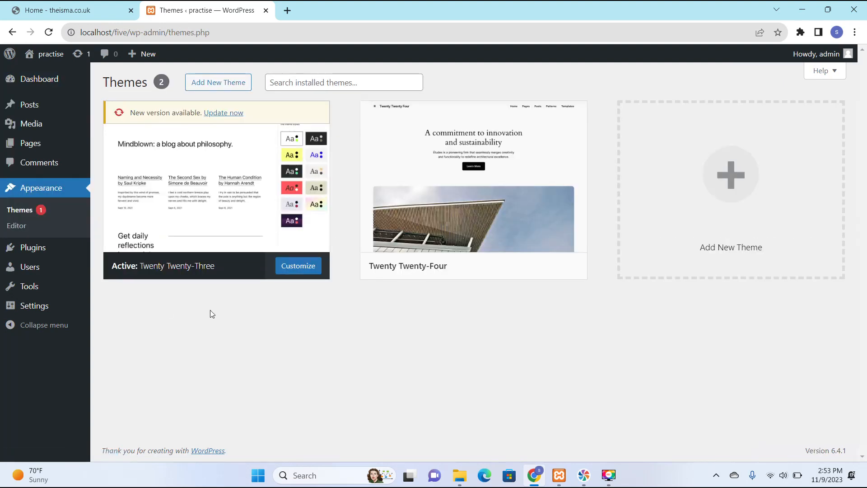
{"action": "left_click", "coordinate": [228, 85]}
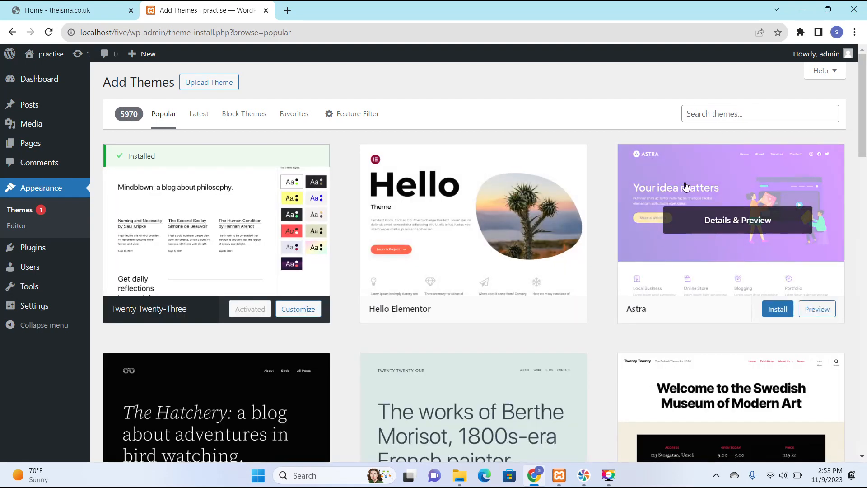
{"action": "left_click", "coordinate": [721, 112]}
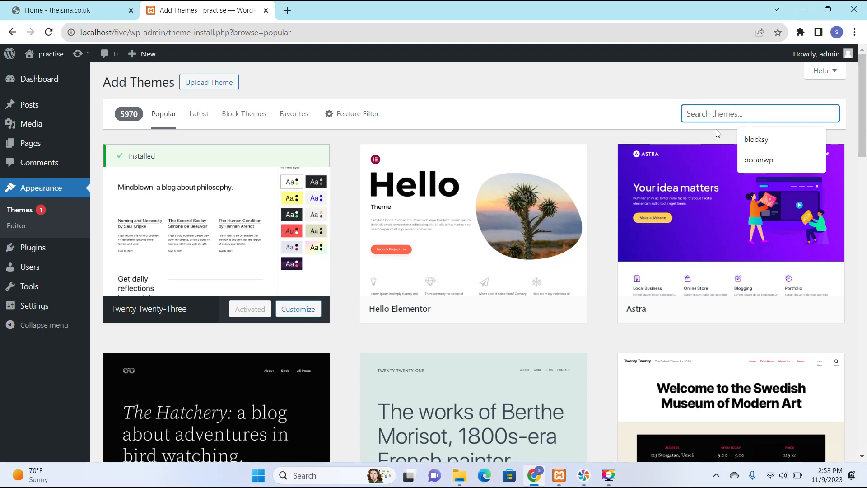
{"action": "left_click", "coordinate": [713, 244]}
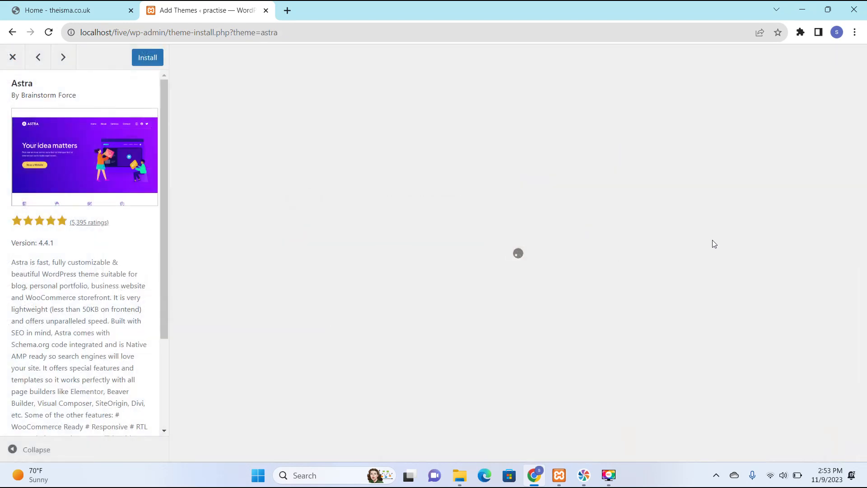
{"action": "left_click", "coordinate": [148, 61]}
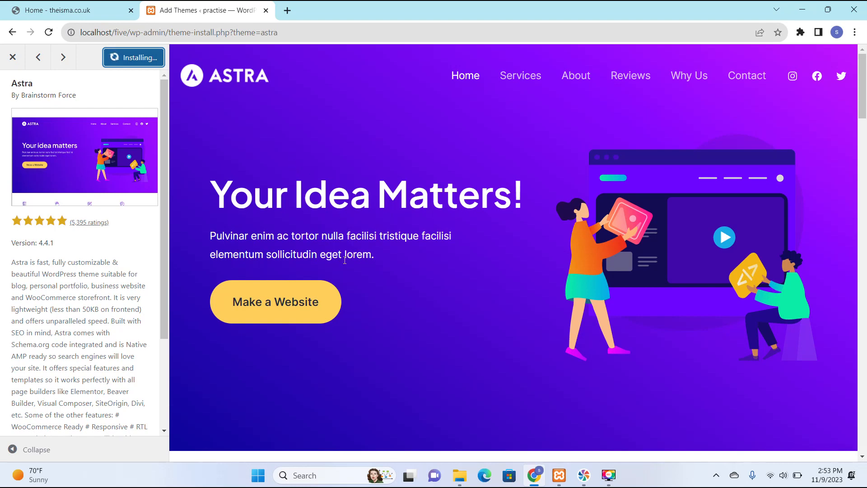
- Activate the newly installed Astra theme and check it among the installed themes
{"action": "scroll", "coordinate": [164, 167], "scroll_direction": "down", "scroll_amount": 3}
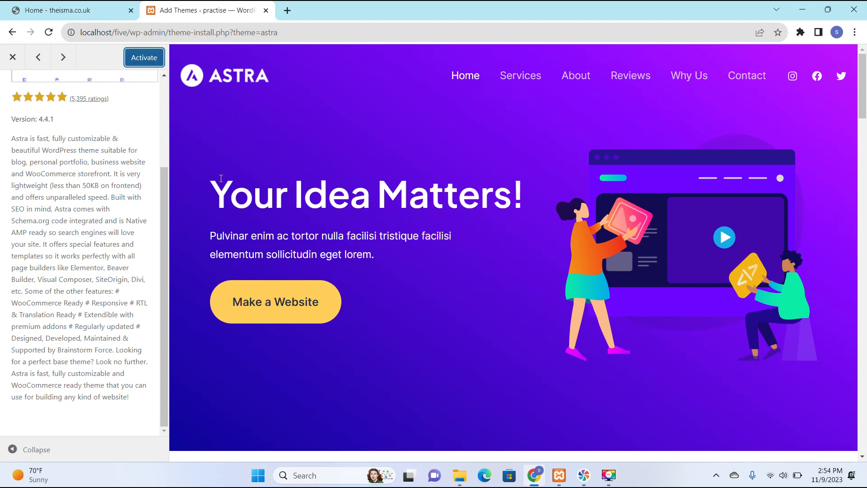
{"action": "left_click", "coordinate": [144, 58]}
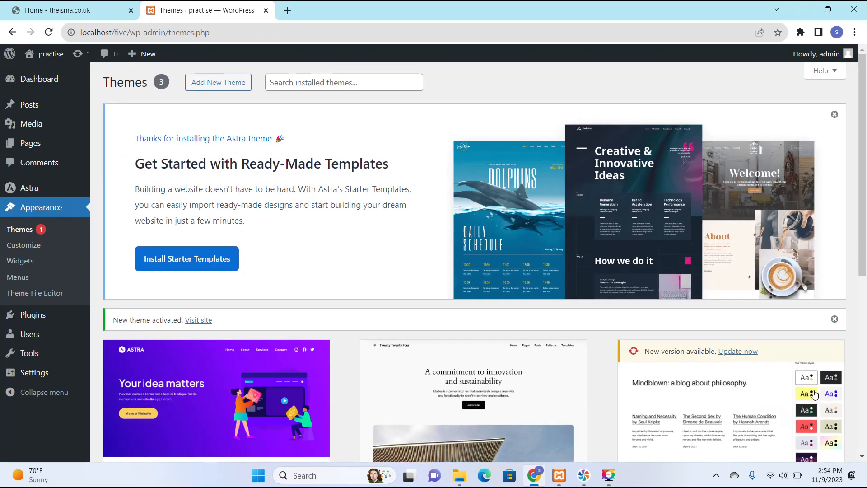
{"action": "scroll", "coordinate": [325, 214], "scroll_direction": "down", "scroll_amount": 3}
{"action": "mouse_move", "coordinate": [313, 290]}
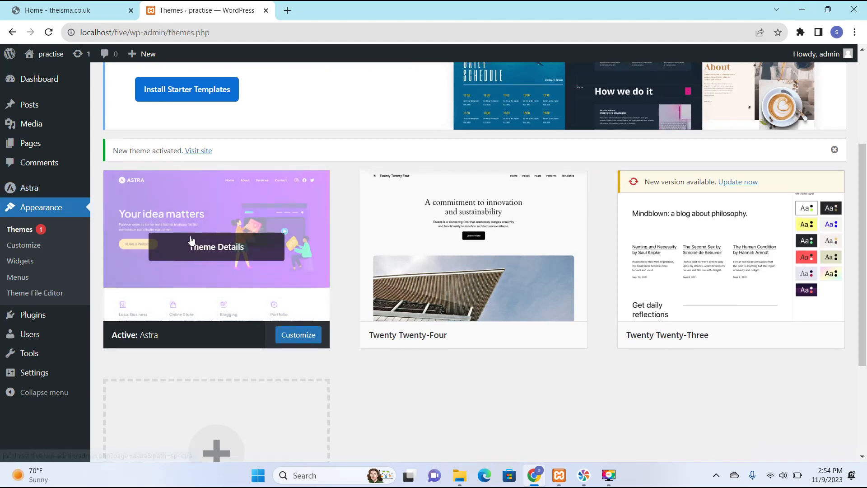
- Install the Starter Templates plugin from the useful plugins on Astra's dashboard
{"action": "mouse_move", "coordinate": [28, 190]}
{"action": "left_click", "coordinate": [28, 190]}
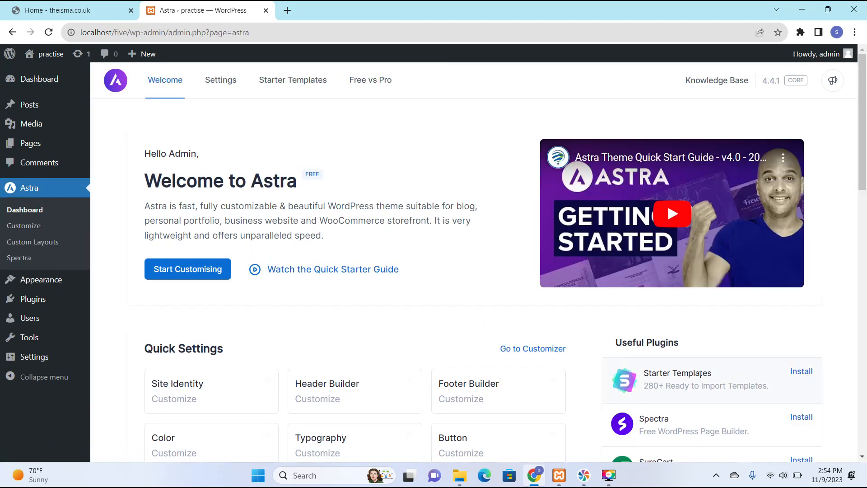
{"action": "left_click", "coordinate": [801, 372]}
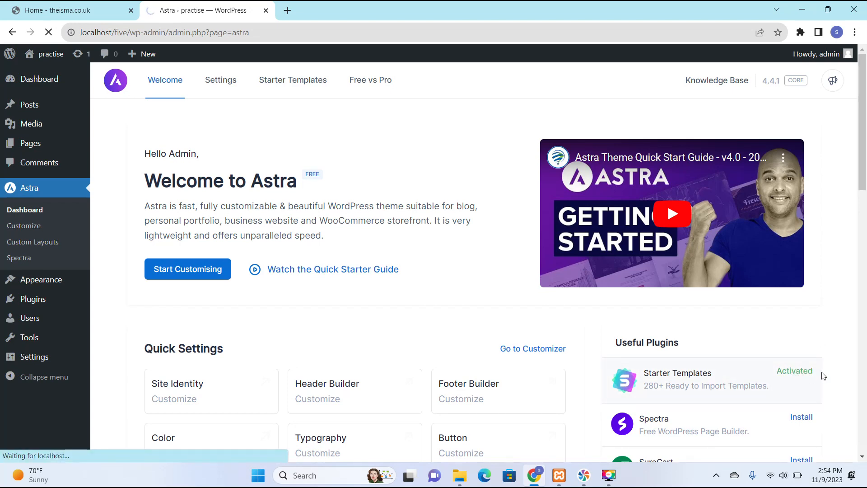
- Open Astra's starter template library with Elementor as the page builder
{"action": "left_click", "coordinate": [303, 80]}
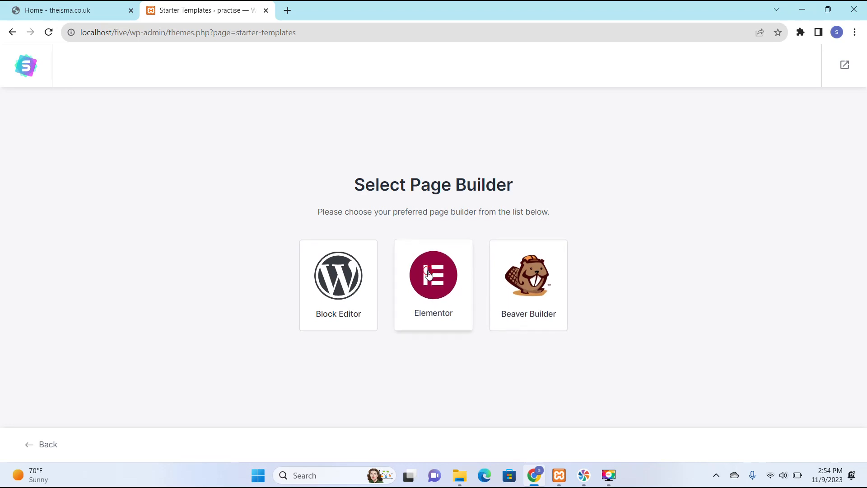
{"action": "left_click", "coordinate": [452, 298]}
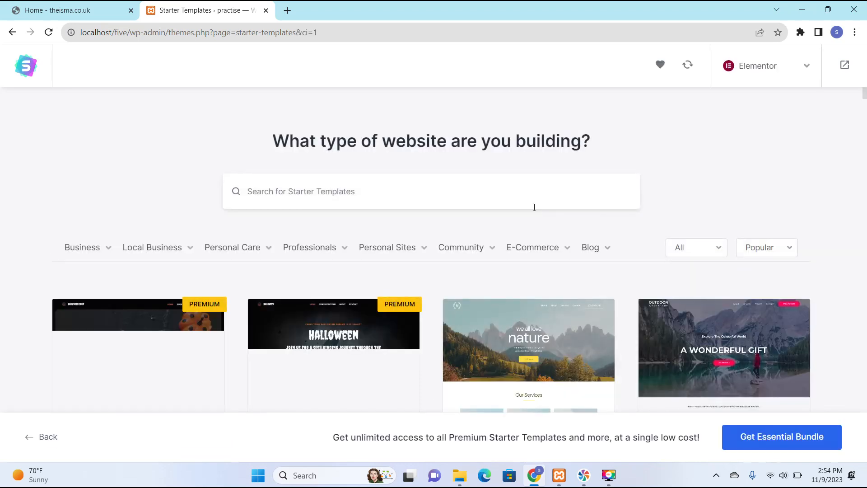
{"action": "scroll", "coordinate": [540, 206], "scroll_direction": "down", "scroll_amount": 5}
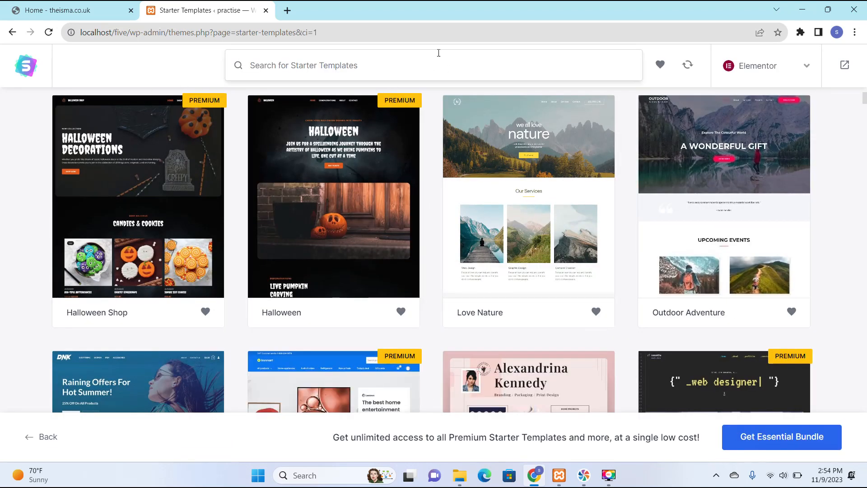
{"action": "scroll", "coordinate": [556, 117], "scroll_direction": "up", "scroll_amount": 3}
{"action": "scroll", "coordinate": [369, 180], "scroll_direction": "up", "scroll_amount": 1}
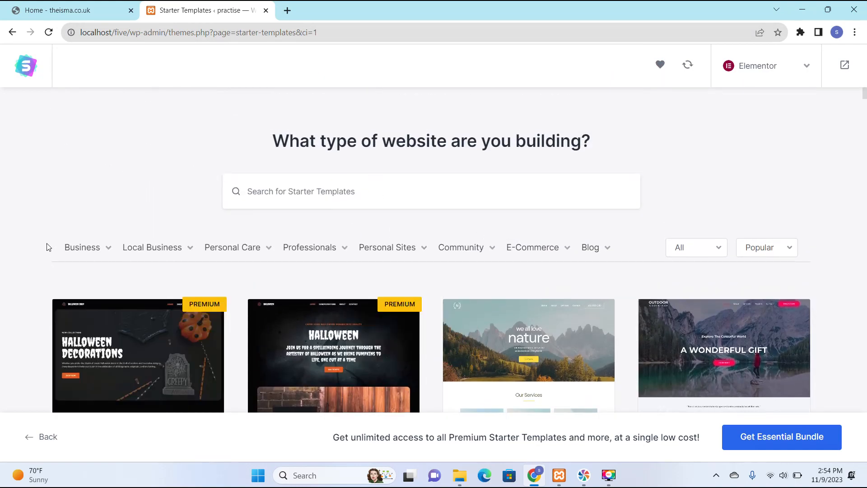
- Filter the starter templates by the Business category
{"action": "mouse_move", "coordinate": [96, 267]}
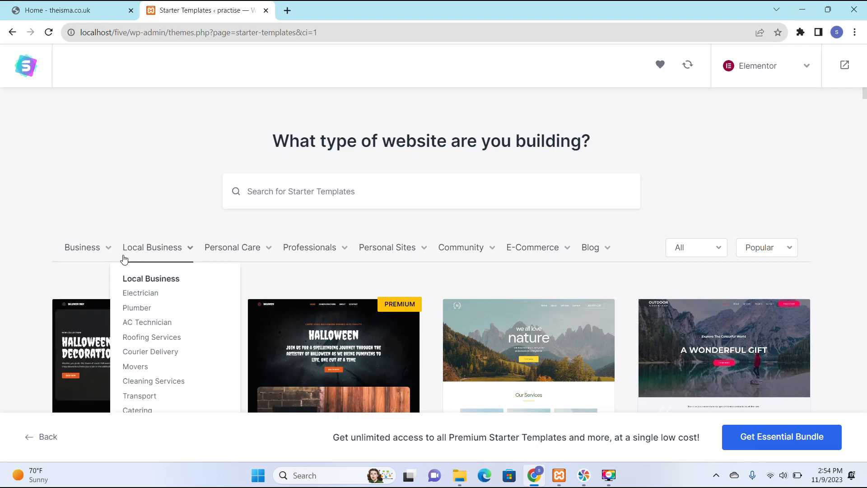
{"action": "mouse_move", "coordinate": [219, 253]}
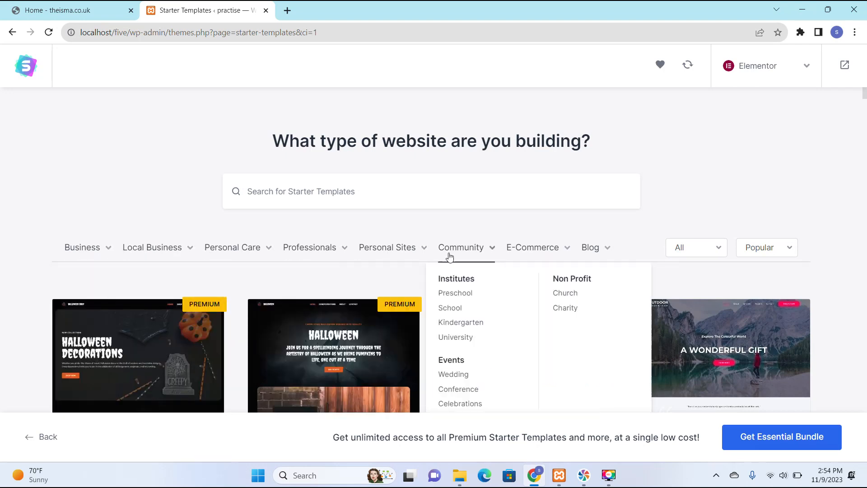
{"action": "mouse_move", "coordinate": [98, 251]}
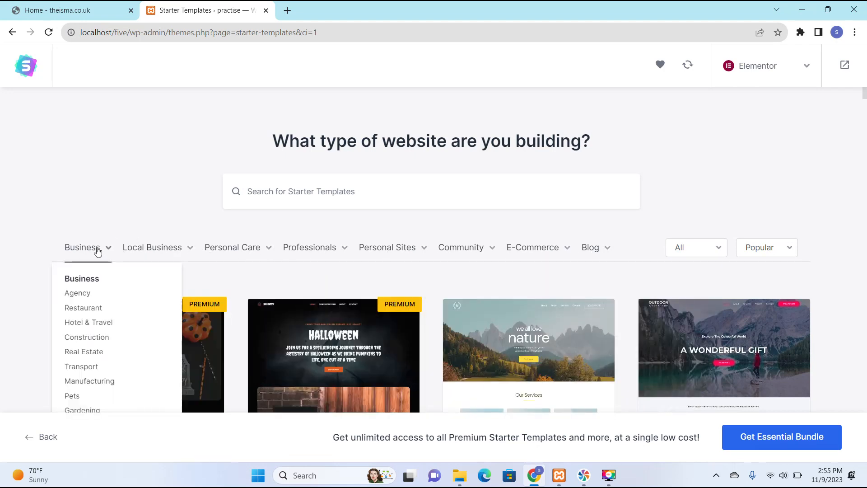
{"action": "scroll", "coordinate": [103, 240], "scroll_direction": "down", "scroll_amount": 1}
{"action": "left_click", "coordinate": [80, 191]}
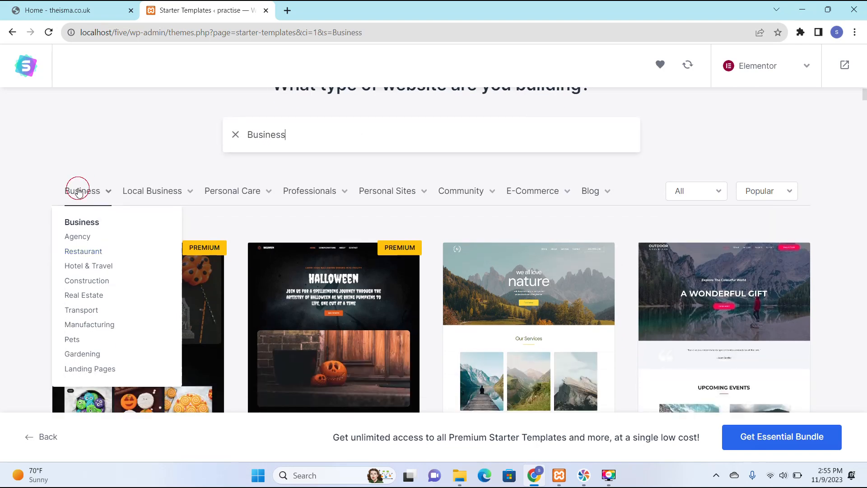
- Browse the Business starter templates, comparing the premium and free designs
{"action": "mouse_move", "coordinate": [274, 255]}
{"action": "scroll", "coordinate": [350, 309], "scroll_direction": "down", "scroll_amount": 3}
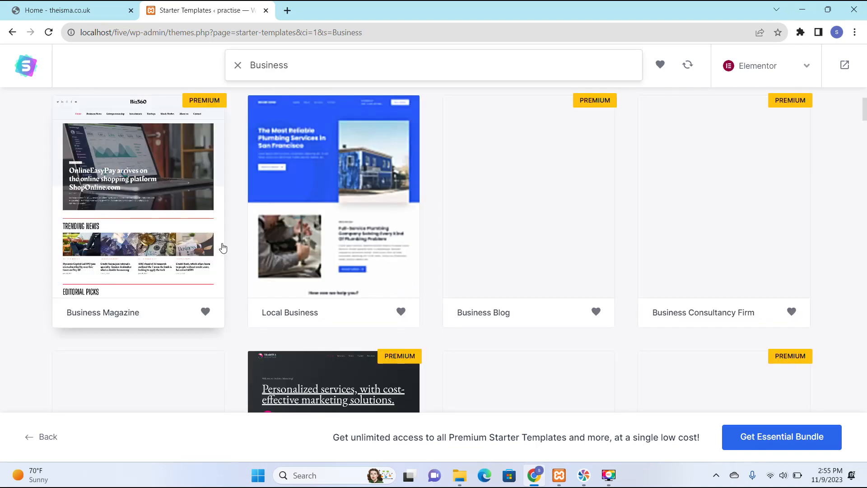
{"action": "scroll", "coordinate": [789, 205], "scroll_direction": "down", "scroll_amount": 5}
{"action": "scroll", "coordinate": [704, 256], "scroll_direction": "up", "scroll_amount": 5}
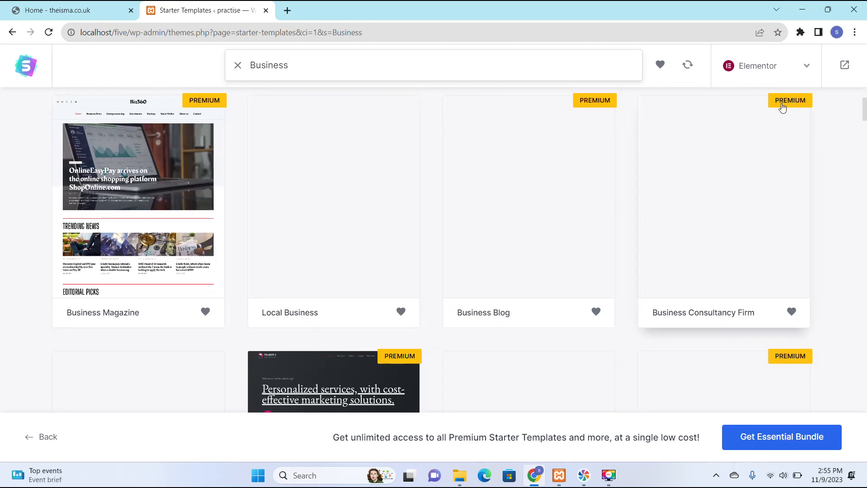
{"action": "scroll", "coordinate": [466, 230], "scroll_direction": "down", "scroll_amount": 8}
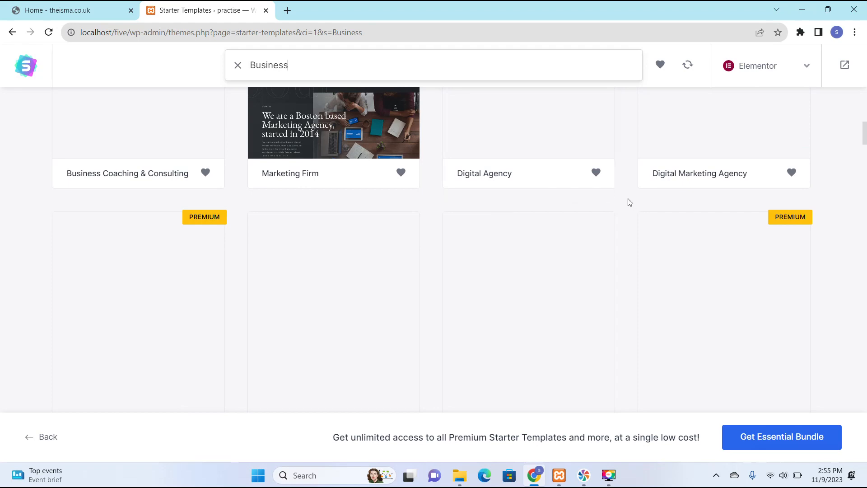
{"action": "scroll", "coordinate": [534, 163], "scroll_direction": "up", "scroll_amount": 3}
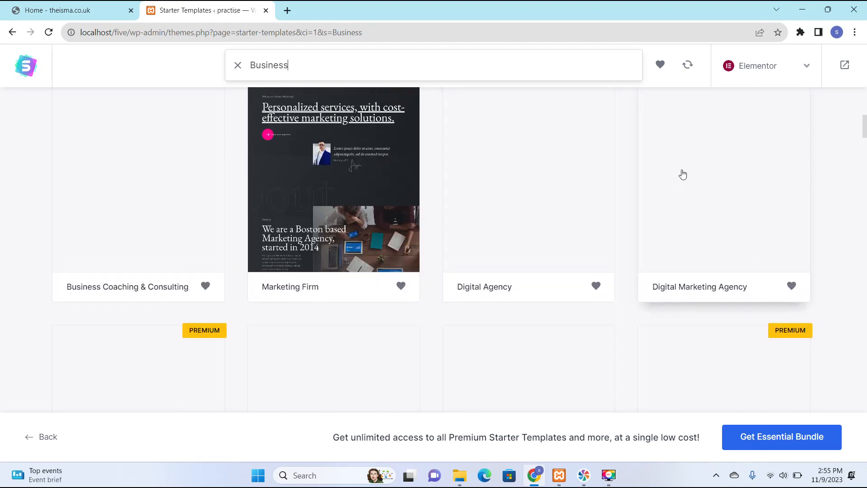
{"action": "scroll", "coordinate": [617, 291], "scroll_direction": "up", "scroll_amount": 4}
{"action": "scroll", "coordinate": [501, 321], "scroll_direction": "down", "scroll_amount": 7}
{"action": "scroll", "coordinate": [370, 280], "scroll_direction": "down", "scroll_amount": 3}
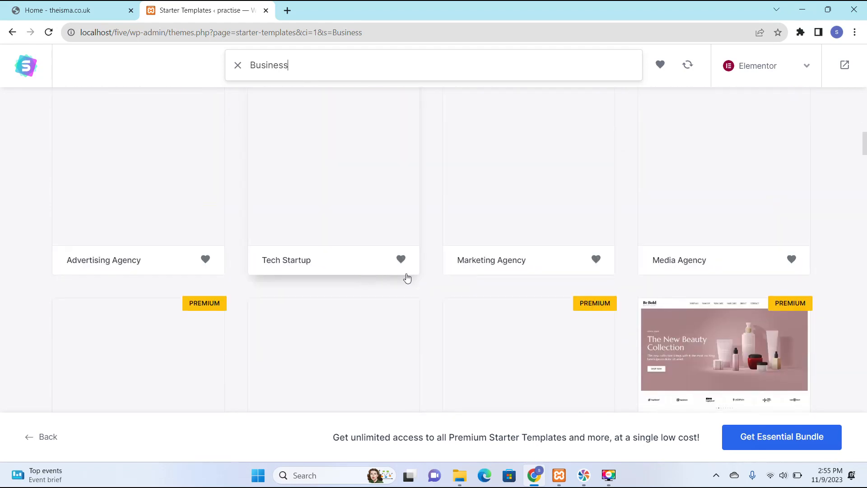
{"action": "scroll", "coordinate": [406, 276], "scroll_direction": "up", "scroll_amount": 1}
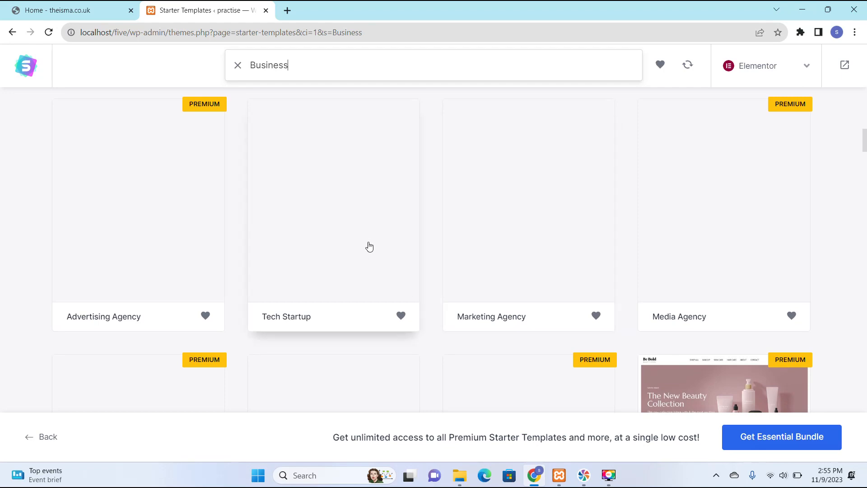
{"action": "scroll", "coordinate": [345, 312], "scroll_direction": "up", "scroll_amount": 5}
{"action": "scroll", "coordinate": [349, 307], "scroll_direction": "up", "scroll_amount": 10}
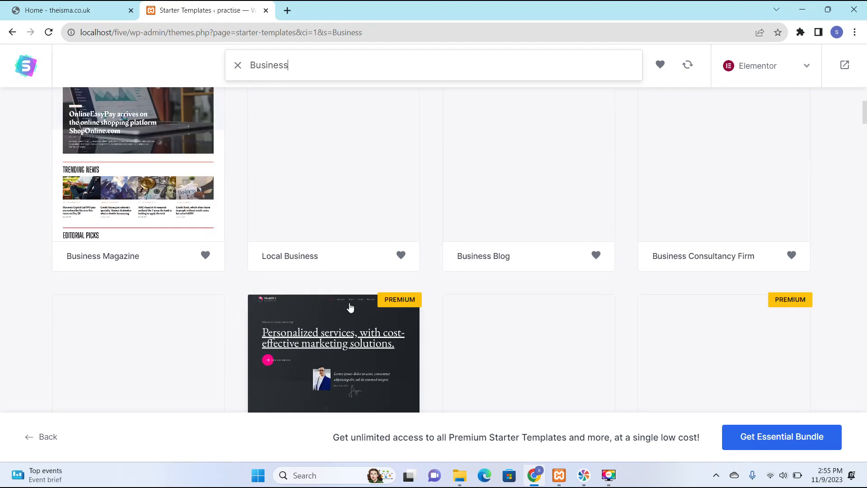
{"action": "scroll", "coordinate": [443, 262], "scroll_direction": "down", "scroll_amount": 10}
{"action": "scroll", "coordinate": [452, 252], "scroll_direction": "up", "scroll_amount": 8}
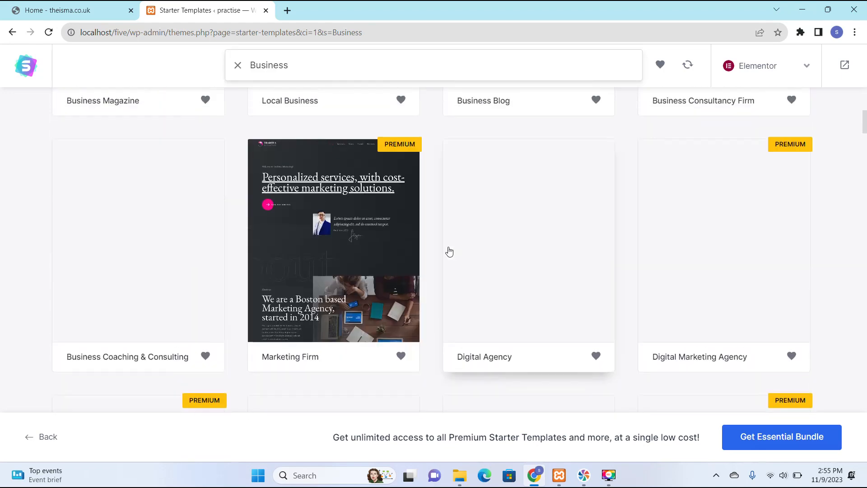
{"action": "scroll", "coordinate": [447, 251], "scroll_direction": "down", "scroll_amount": 11}
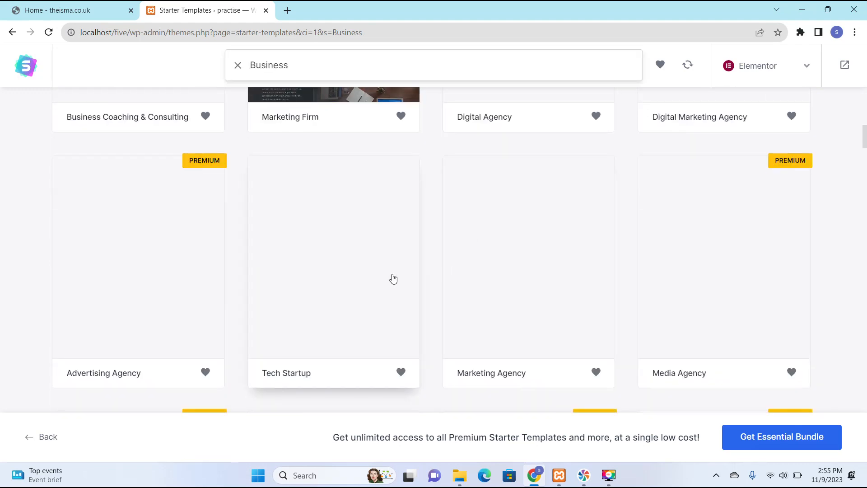
{"action": "left_click", "coordinate": [348, 258]}
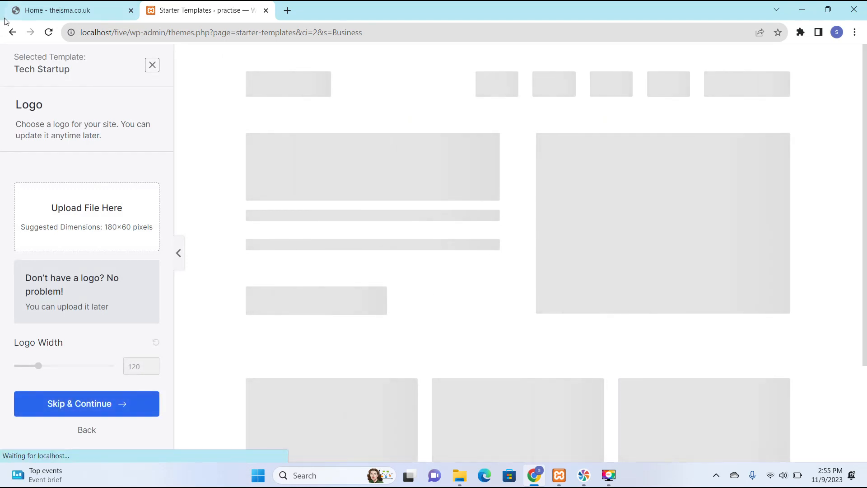
{"action": "left_click", "coordinate": [12, 33]}
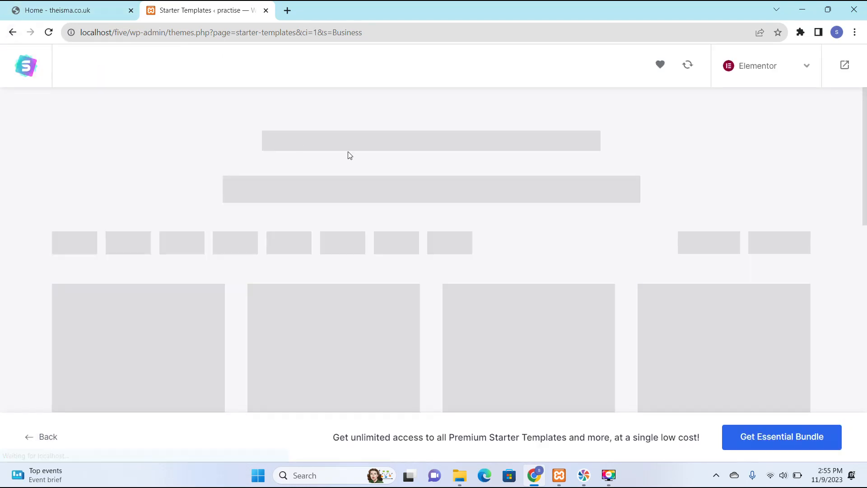
{"action": "mouse_move", "coordinate": [529, 239]}
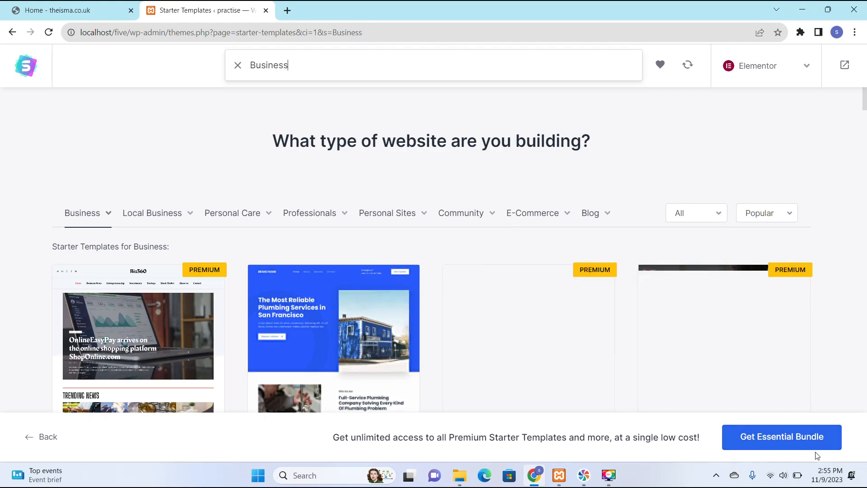
- Select the free Marketing Agency template from the Business starter templates
{"action": "scroll", "coordinate": [815, 452], "scroll_direction": "down", "scroll_amount": 8}
{"action": "scroll", "coordinate": [520, 138], "scroll_direction": "down", "scroll_amount": 5}
{"action": "scroll", "coordinate": [568, 146], "scroll_direction": "up", "scroll_amount": 5}
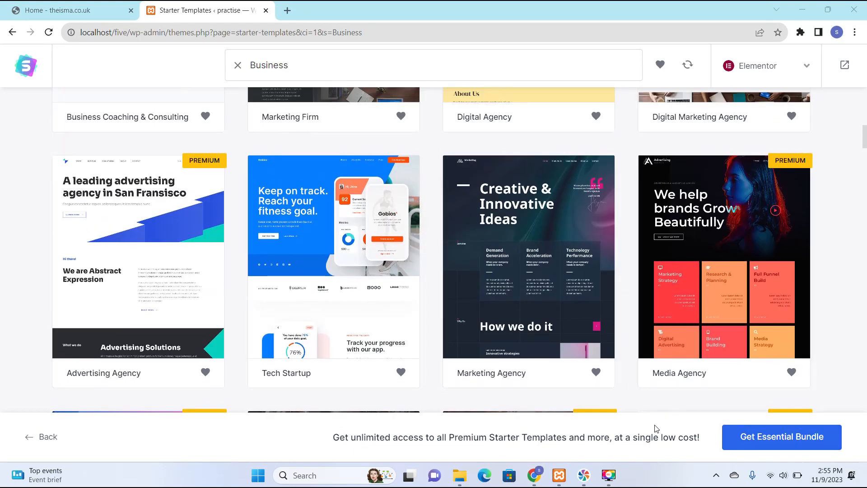
{"action": "scroll", "coordinate": [303, 264], "scroll_direction": "down", "scroll_amount": 4}
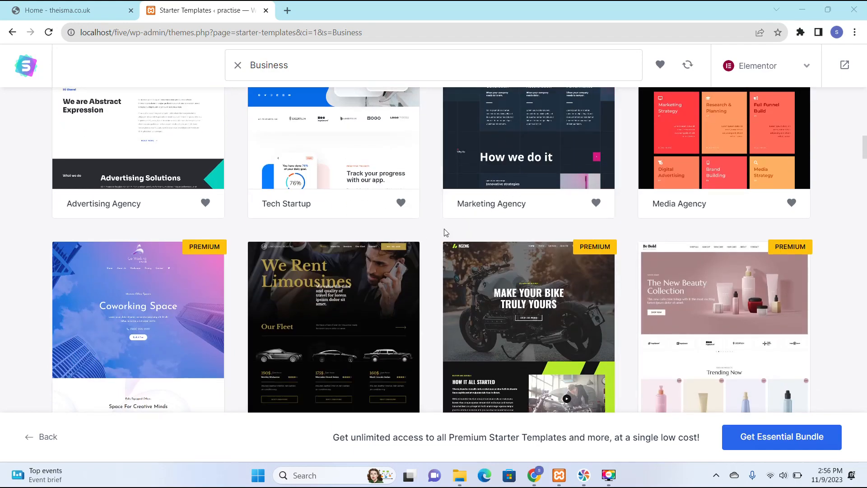
{"action": "scroll", "coordinate": [519, 171], "scroll_direction": "down", "scroll_amount": 3}
{"action": "scroll", "coordinate": [573, 220], "scroll_direction": "up", "scroll_amount": 5}
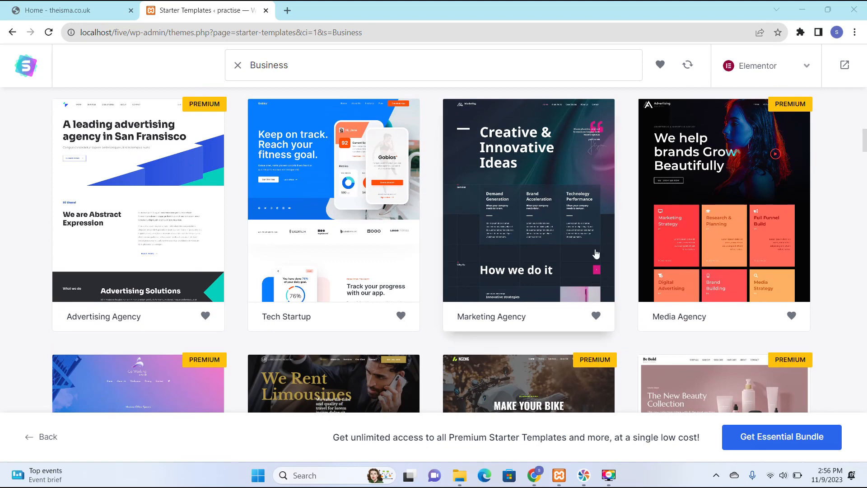
{"action": "left_click", "coordinate": [552, 179]}
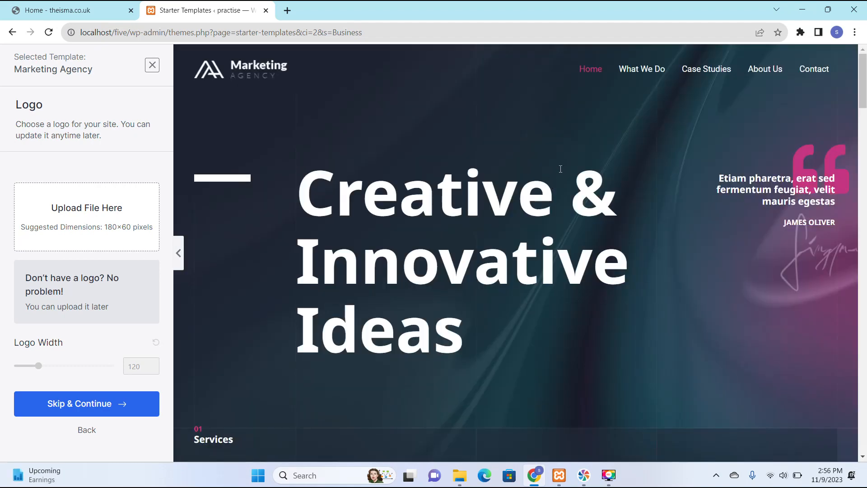
- Preview the Marketing Agency template's home and What We Do pages, and return to the starter template library
{"action": "scroll", "coordinate": [573, 155], "scroll_direction": "down", "scroll_amount": 15}
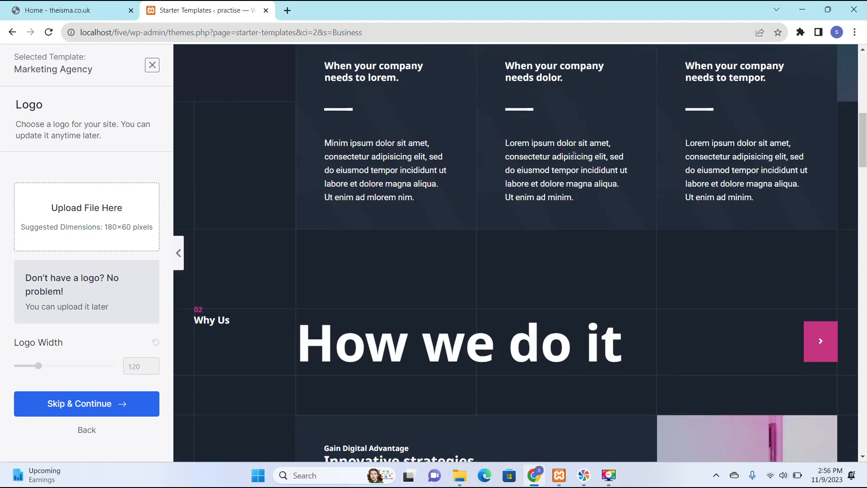
{"action": "scroll", "coordinate": [574, 155], "scroll_direction": "down", "scroll_amount": 20}
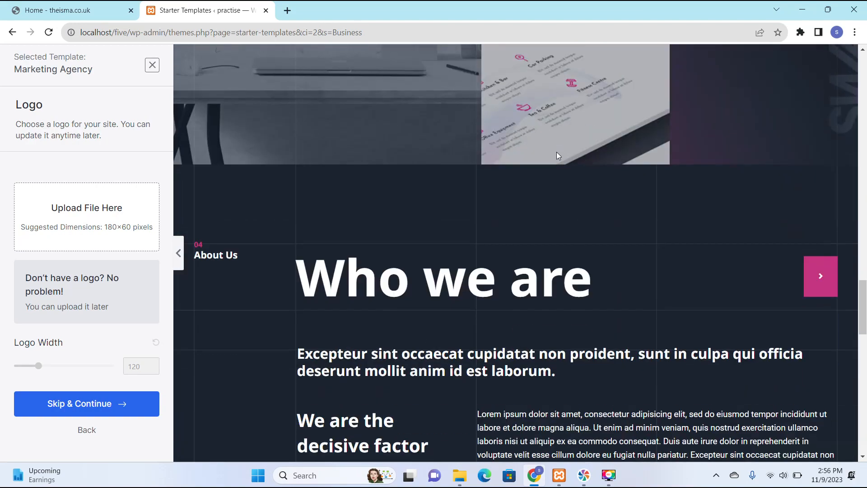
{"action": "scroll", "coordinate": [556, 152], "scroll_direction": "up", "scroll_amount": 20}
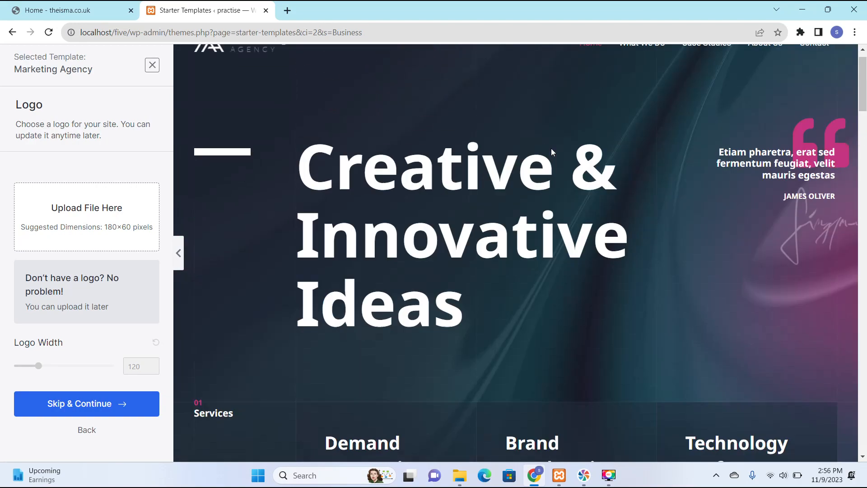
{"action": "left_click", "coordinate": [644, 71]}
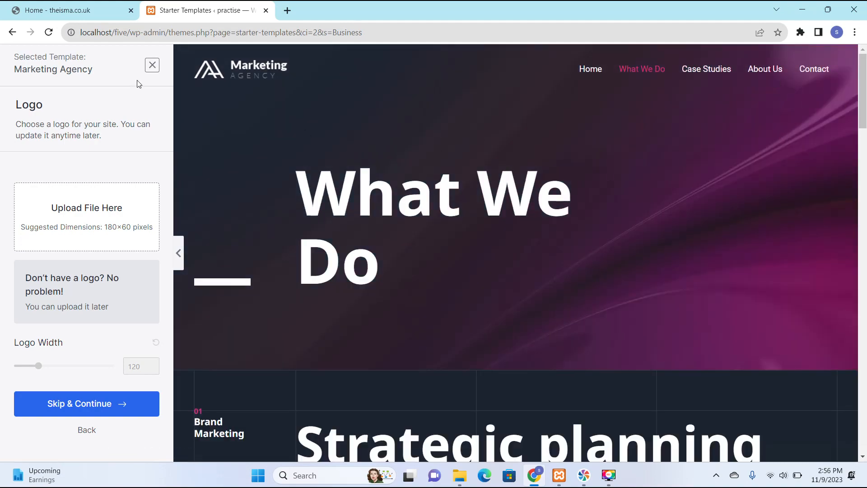
{"action": "left_click", "coordinate": [152, 65]}
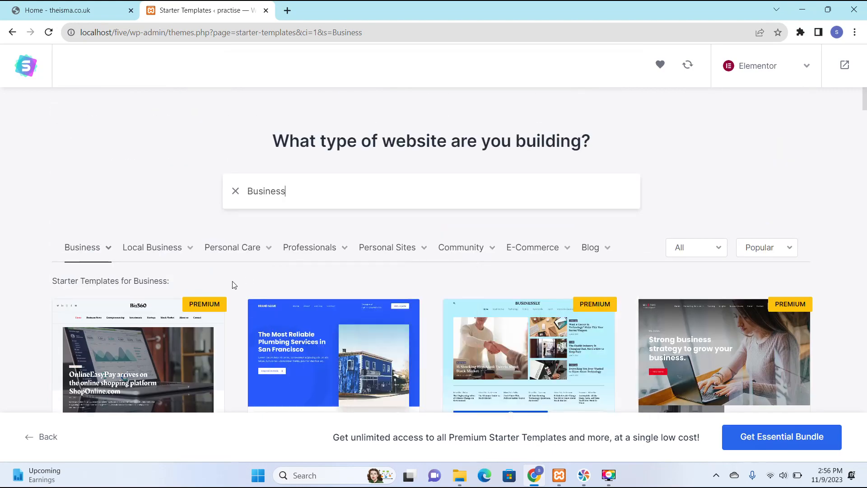
- Filter the starter templates by the E-Commerce category and select the free Cycle Shop template
{"action": "mouse_move", "coordinate": [164, 250]}
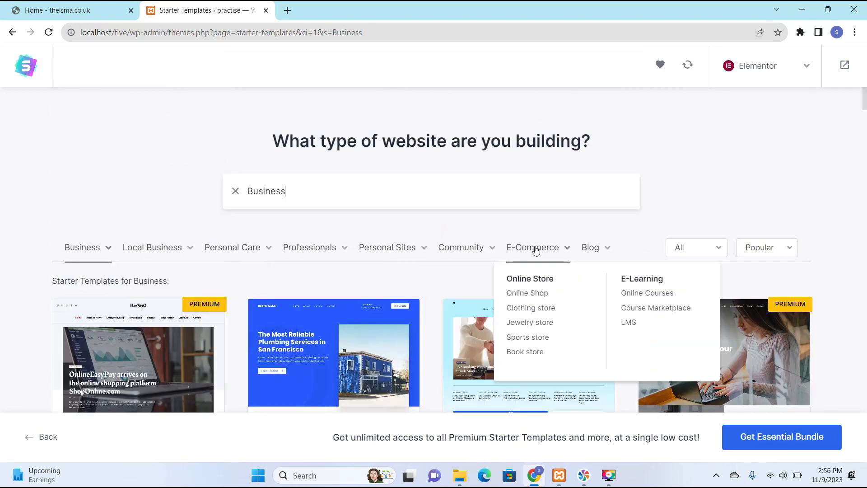
{"action": "left_click", "coordinate": [551, 251]}
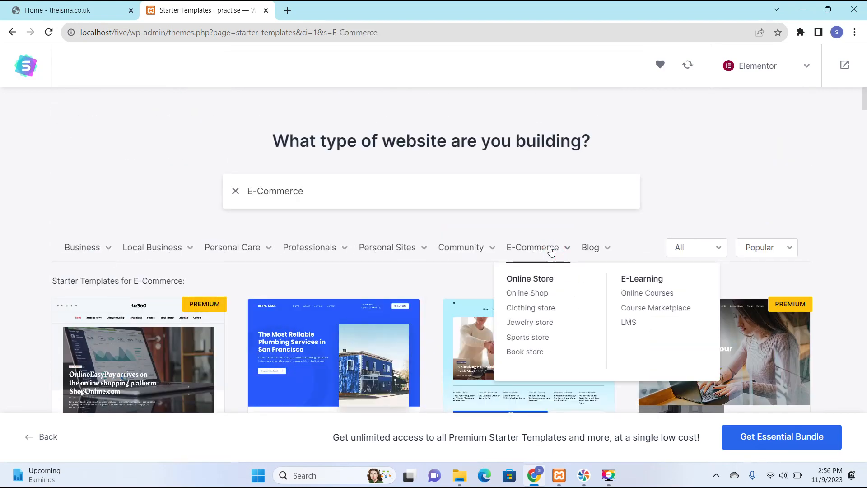
{"action": "scroll", "coordinate": [432, 200], "scroll_direction": "down", "scroll_amount": 2}
{"action": "scroll", "coordinate": [432, 201], "scroll_direction": "down", "scroll_amount": 12}
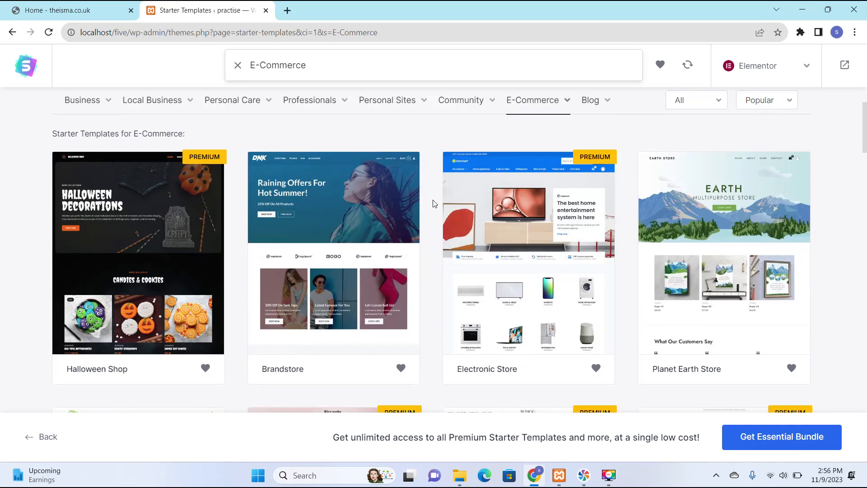
{"action": "scroll", "coordinate": [520, 239], "scroll_direction": "down", "scroll_amount": 11}
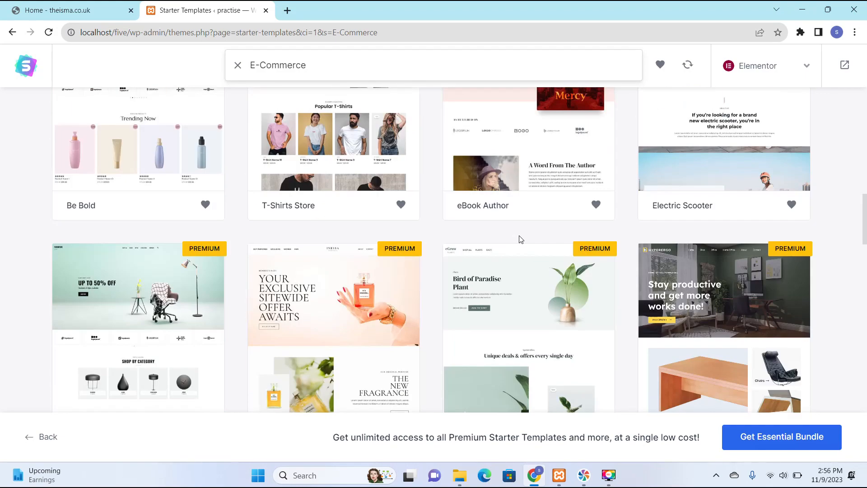
{"action": "scroll", "coordinate": [526, 236], "scroll_direction": "down", "scroll_amount": 5}
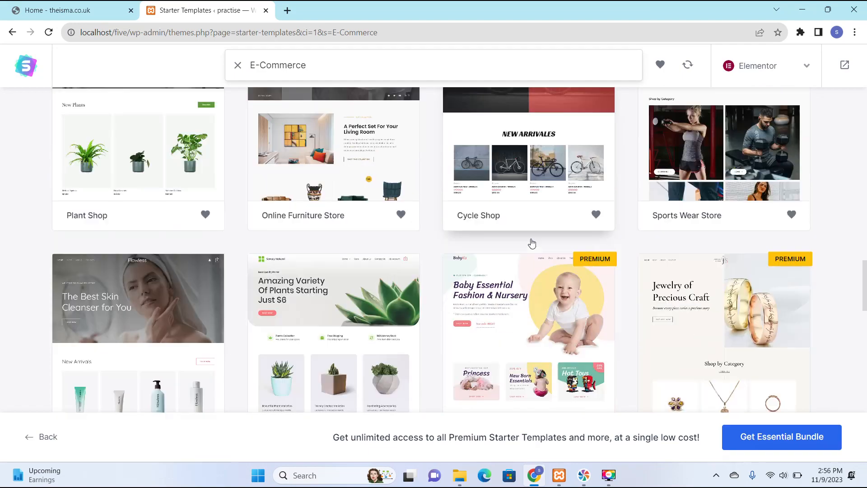
{"action": "scroll", "coordinate": [520, 260], "scroll_direction": "down", "scroll_amount": 2}
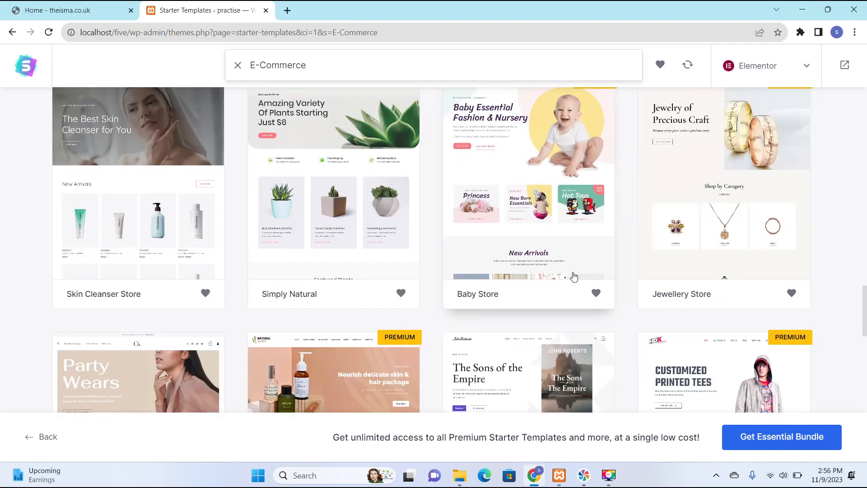
{"action": "scroll", "coordinate": [533, 274], "scroll_direction": "down", "scroll_amount": 5}
{"action": "scroll", "coordinate": [562, 274], "scroll_direction": "up", "scroll_amount": 1}
{"action": "scroll", "coordinate": [562, 275], "scroll_direction": "up", "scroll_amount": 8}
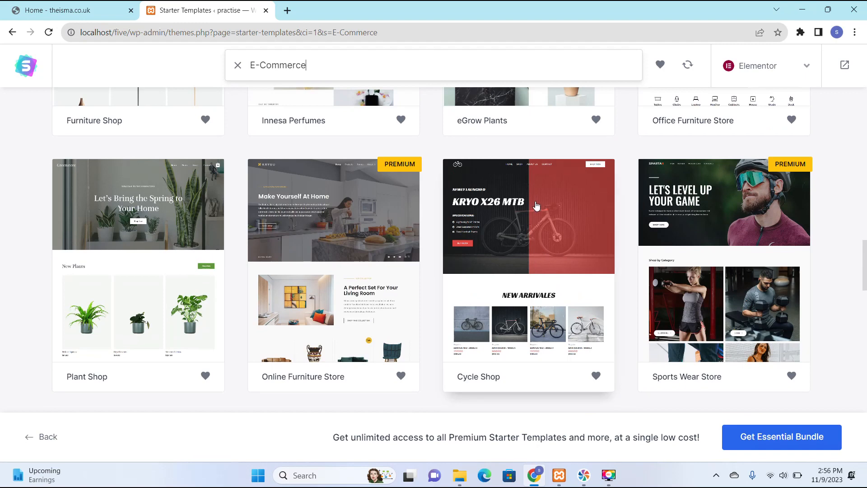
{"action": "left_click", "coordinate": [533, 213]}
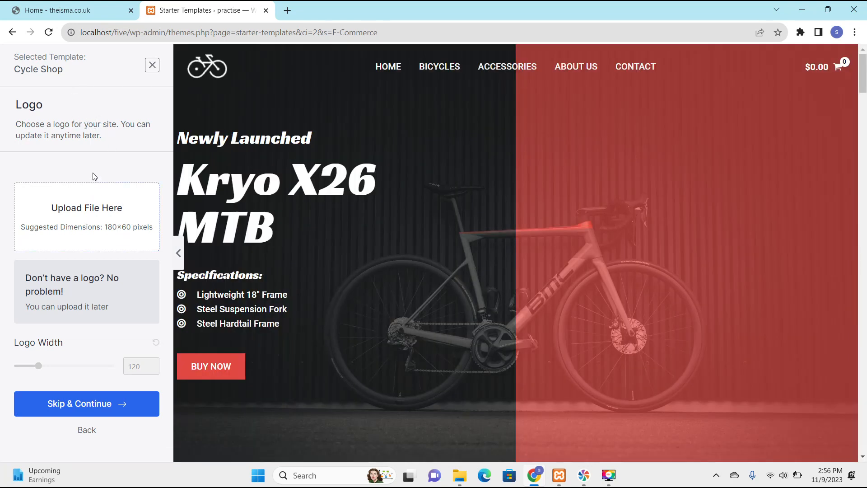
- Upload the image pexels-magicbowls-3544128 from Downloads as the site logo and proceed to the colors and fonts
{"action": "left_click", "coordinate": [98, 228]}
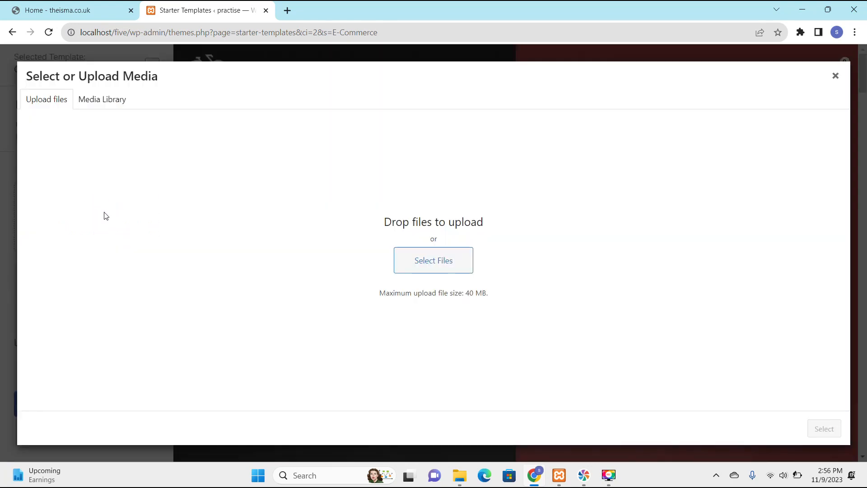
{"action": "left_click", "coordinate": [447, 260]}
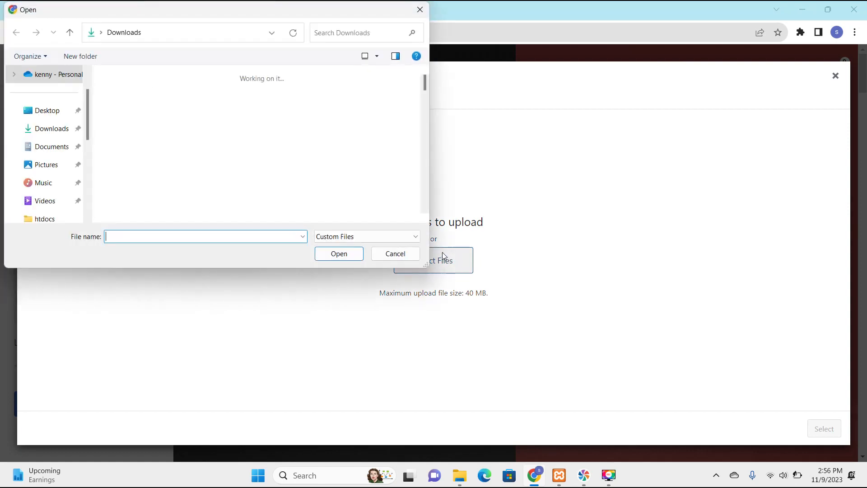
{"action": "scroll", "coordinate": [217, 136], "scroll_direction": "down", "scroll_amount": 10}
{"action": "scroll", "coordinate": [235, 137], "scroll_direction": "down", "scroll_amount": 5}
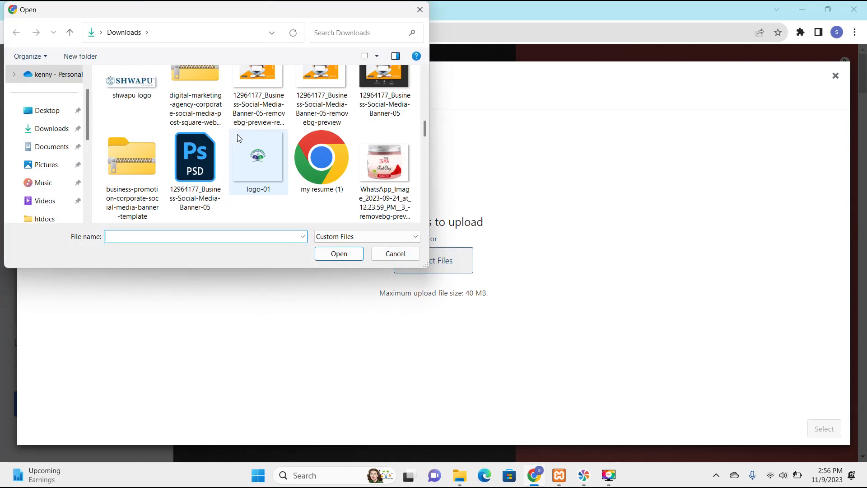
{"action": "scroll", "coordinate": [239, 138], "scroll_direction": "up", "scroll_amount": 4}
{"action": "left_click", "coordinate": [262, 130]}
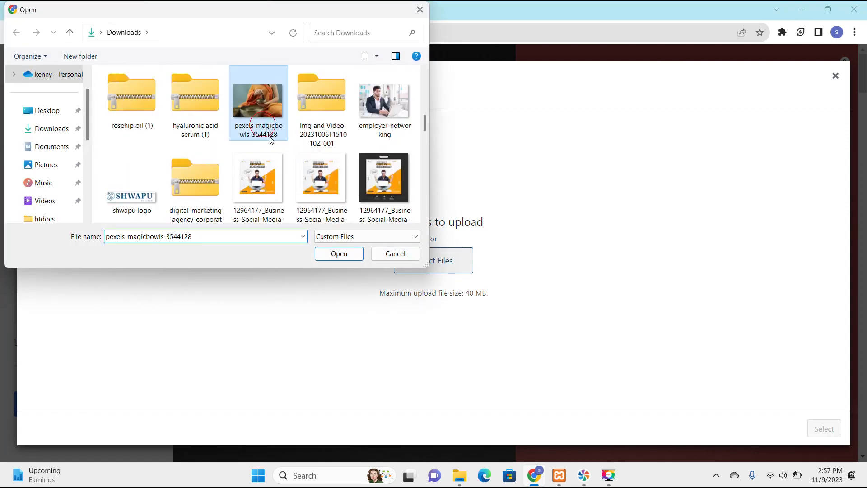
{"action": "left_click", "coordinate": [339, 254]}
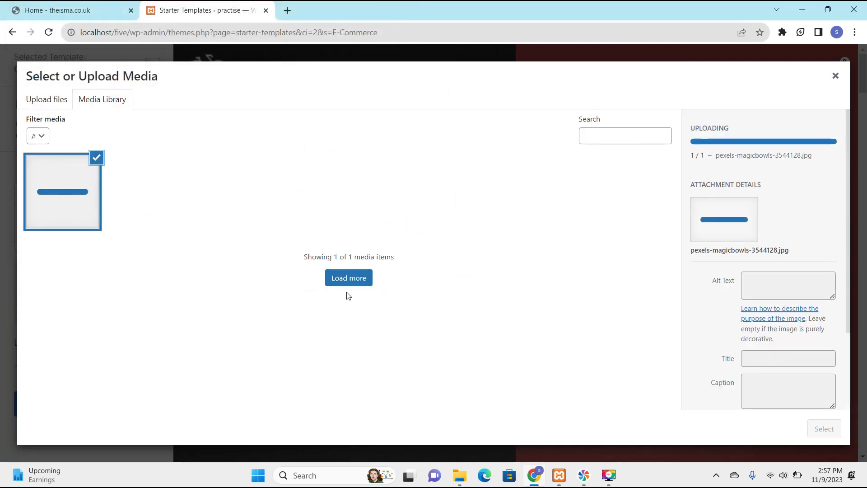
{"action": "left_click", "coordinate": [824, 432]}
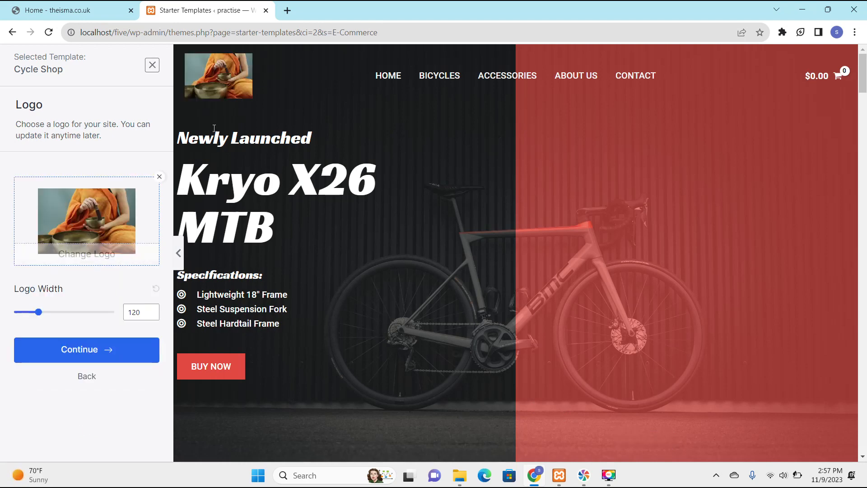
{"action": "left_click", "coordinate": [88, 357]}
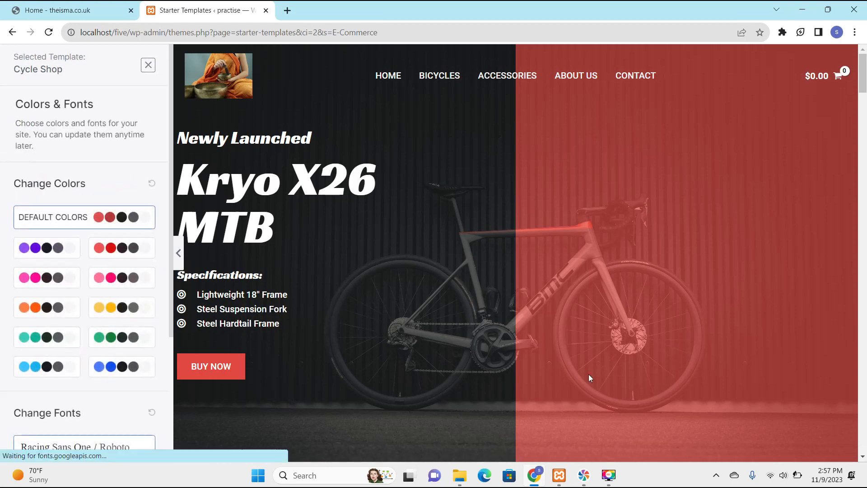
- Try several font pairings on the Cycle Shop preview and apply the first alternative serif pairing
{"action": "scroll", "coordinate": [44, 212], "scroll_direction": "down", "scroll_amount": 4}
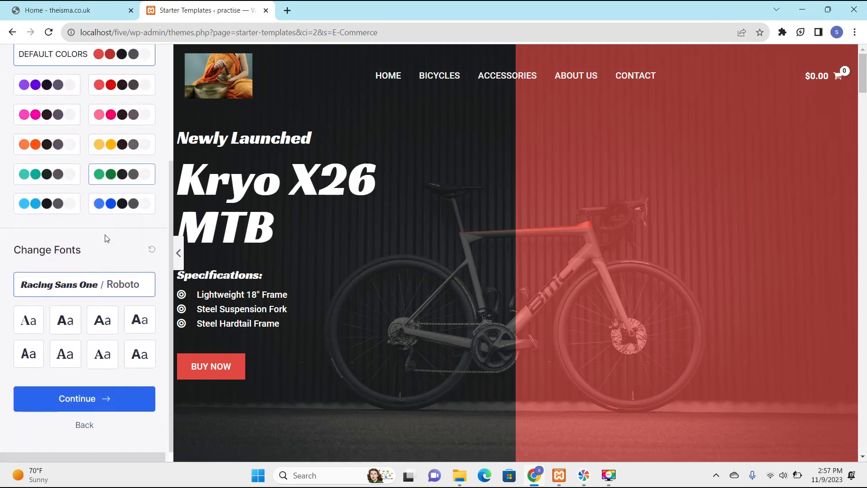
{"action": "left_click", "coordinate": [145, 325]}
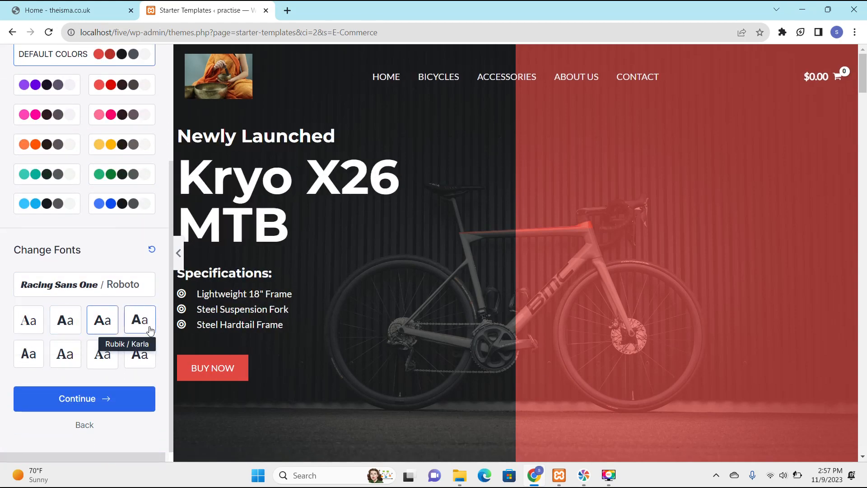
{"action": "left_click", "coordinate": [29, 354]}
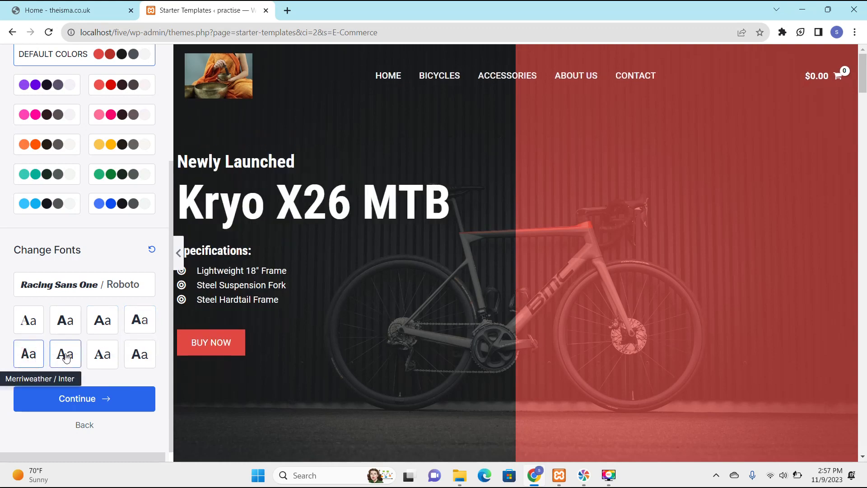
{"action": "left_click", "coordinate": [63, 354]}
{"action": "left_click", "coordinate": [107, 354]}
{"action": "left_click", "coordinate": [143, 354]}
{"action": "left_click", "coordinate": [66, 320]}
{"action": "left_click", "coordinate": [27, 319]}
{"action": "scroll", "coordinate": [234, 333], "scroll_direction": "down", "scroll_amount": 1}
{"action": "scroll", "coordinate": [234, 334], "scroll_direction": "down", "scroll_amount": 4}
- Compare the red, purple, green and yellow color palettes, apply the purple one, and accept the colors and fonts
{"action": "scroll", "coordinate": [101, 316], "scroll_direction": "up", "scroll_amount": 3}
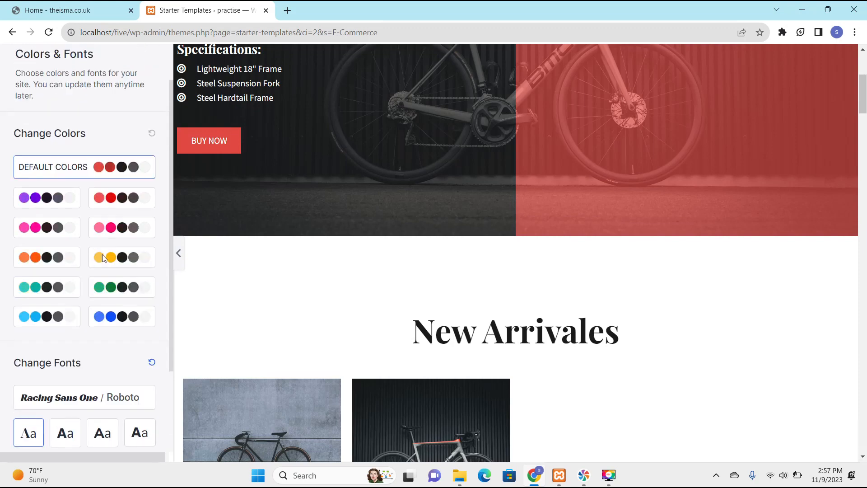
{"action": "left_click", "coordinate": [103, 201]}
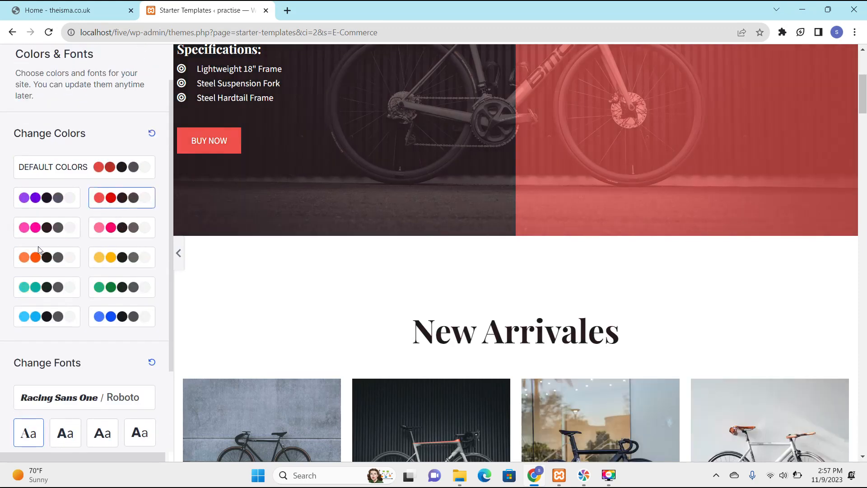
{"action": "left_click", "coordinate": [44, 202]}
{"action": "scroll", "coordinate": [151, 305], "scroll_direction": "up", "scroll_amount": 2}
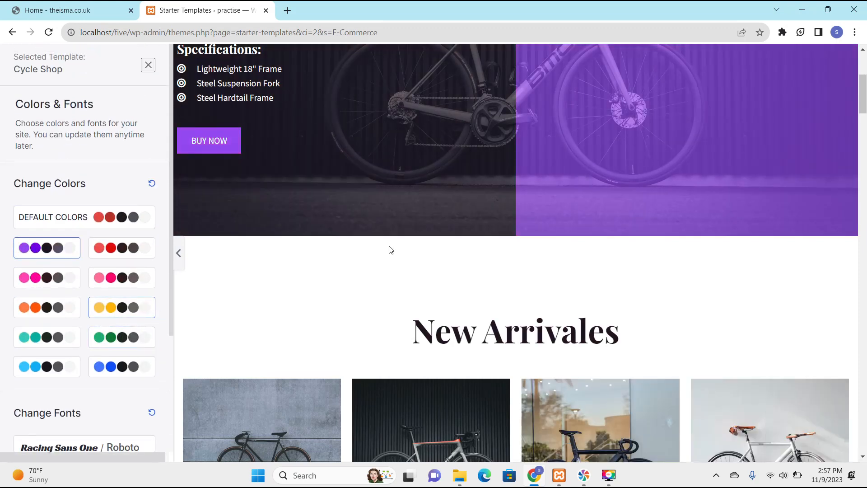
{"action": "scroll", "coordinate": [608, 191], "scroll_direction": "up", "scroll_amount": 5}
{"action": "left_click", "coordinate": [114, 336]}
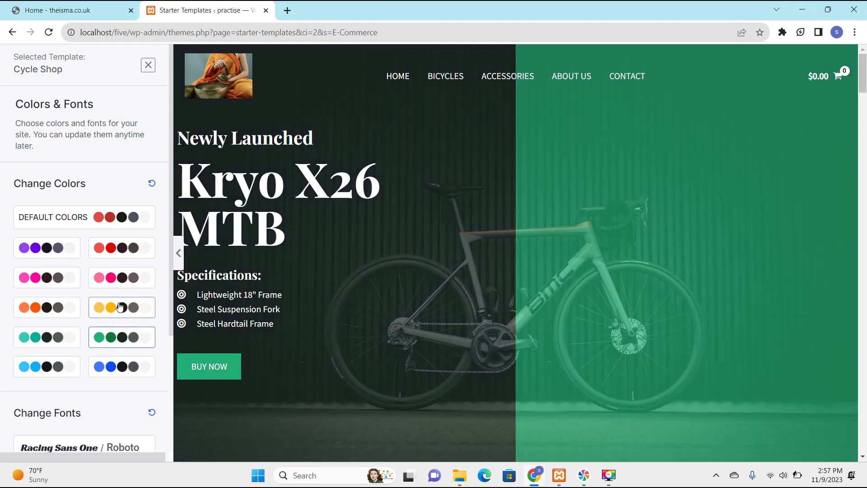
{"action": "left_click", "coordinate": [101, 299]}
{"action": "left_click", "coordinate": [31, 256]}
{"action": "scroll", "coordinate": [68, 271], "scroll_direction": "down", "scroll_amount": 4}
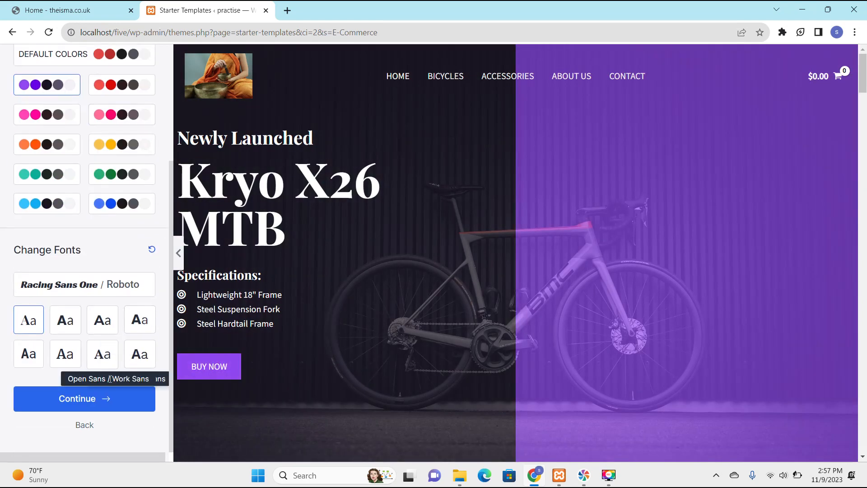
{"action": "left_click", "coordinate": [102, 397]}
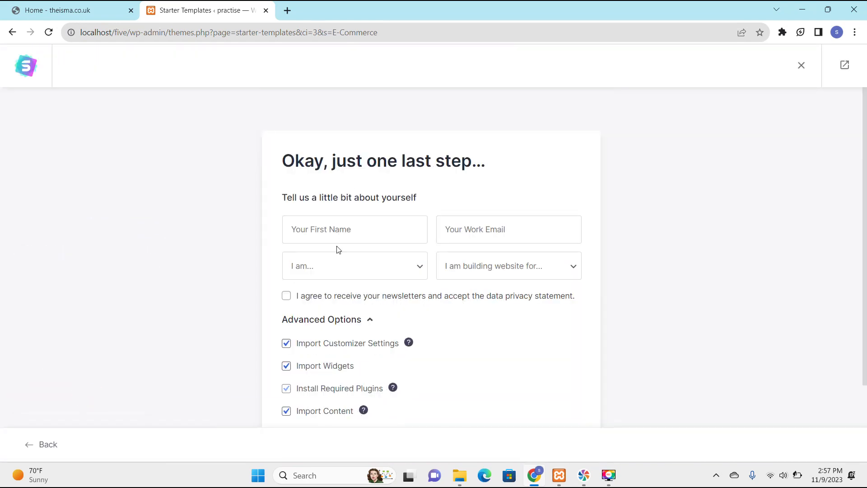
- Build the website with customizer settings, widgets, required plugins and content imported, and open the finished site
{"action": "scroll", "coordinate": [351, 268], "scroll_direction": "down", "scroll_amount": 2}
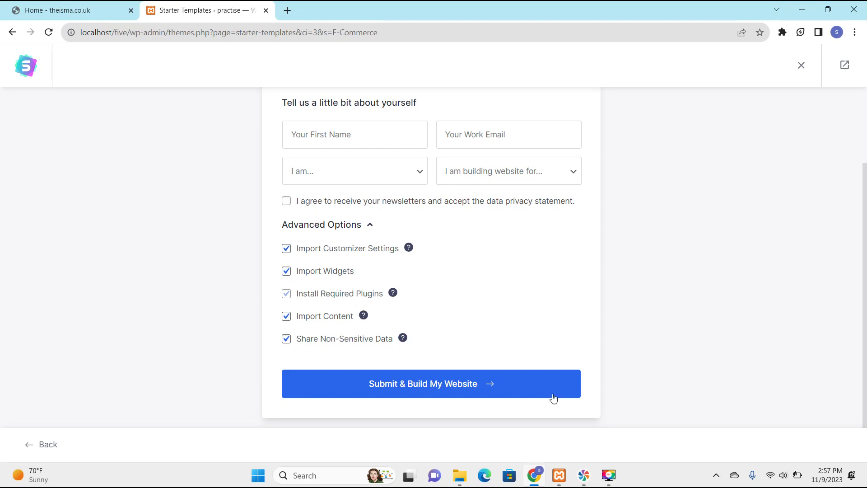
{"action": "left_click", "coordinate": [462, 384]}
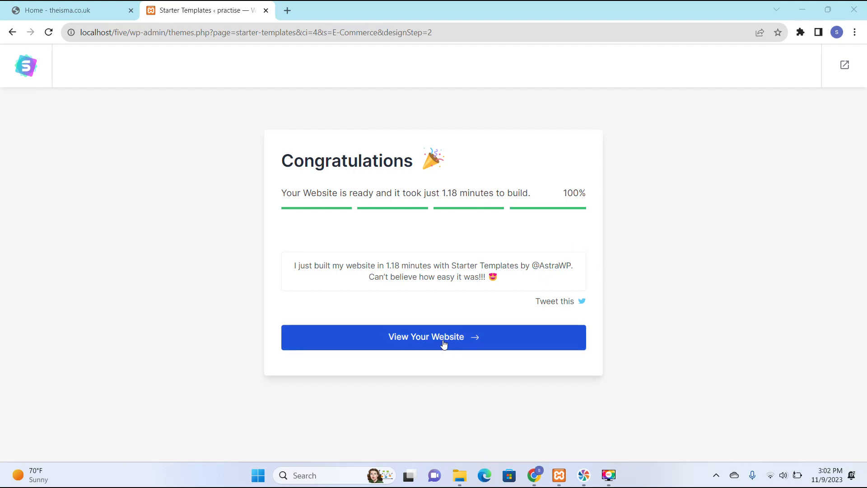
{"action": "left_click", "coordinate": [490, 345]}
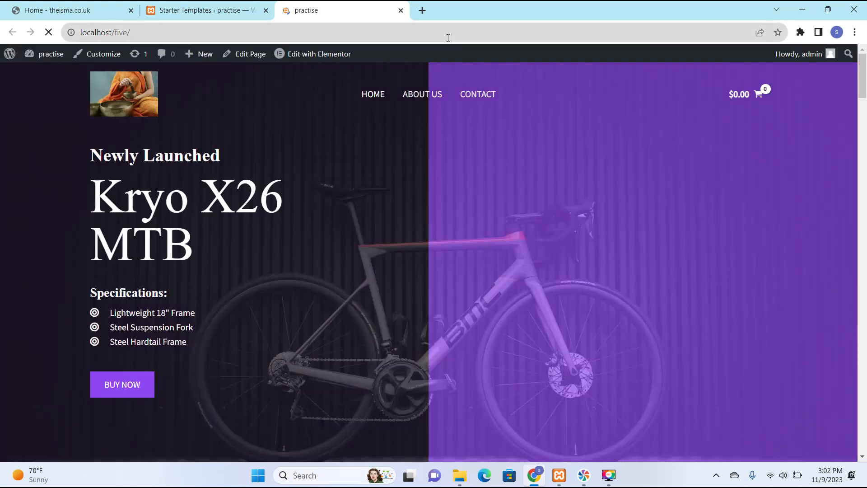
- Review the built bicycle shop home page from its hero banner through the lower sections
{"action": "scroll", "coordinate": [300, 110], "scroll_direction": "down", "scroll_amount": 8}
{"action": "scroll", "coordinate": [311, 112], "scroll_direction": "down", "scroll_amount": 20}
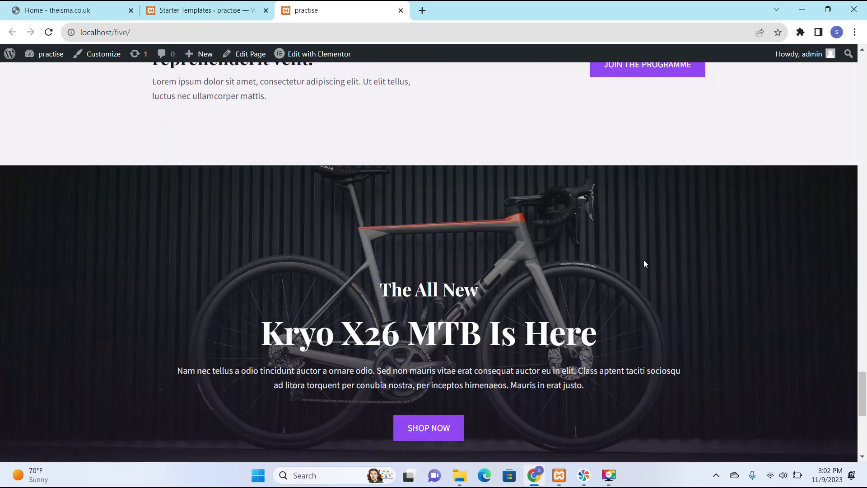
{"action": "scroll", "coordinate": [644, 264], "scroll_direction": "up", "scroll_amount": 20}
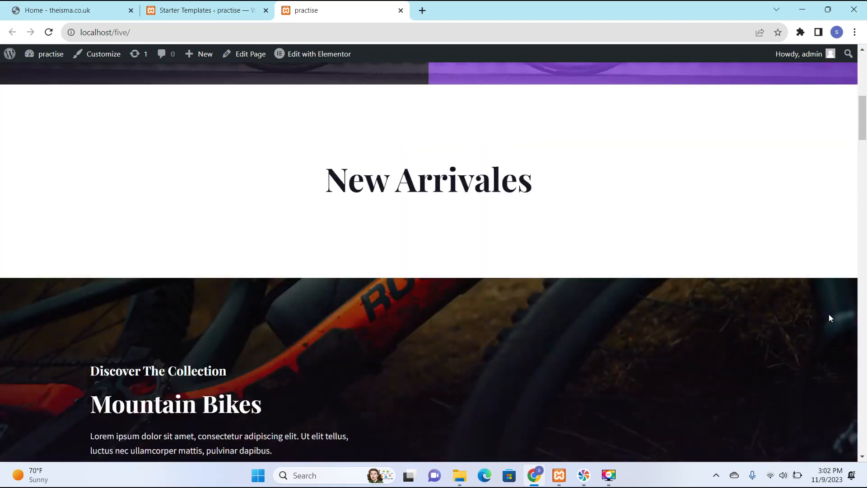
{"action": "scroll", "coordinate": [827, 317], "scroll_direction": "up", "scroll_amount": 8}
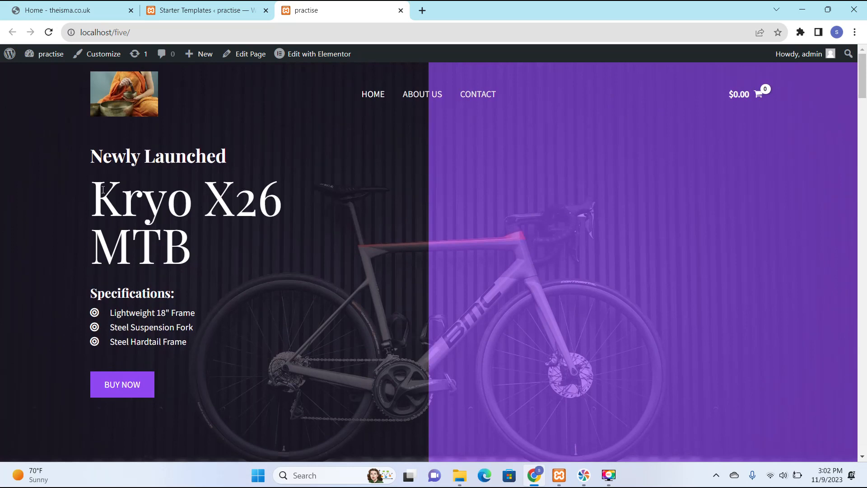
- Open the home page for editing in Elementor and change the hero heading to "Kryo X26 MTB XYZ"
{"action": "left_click", "coordinate": [294, 54]}
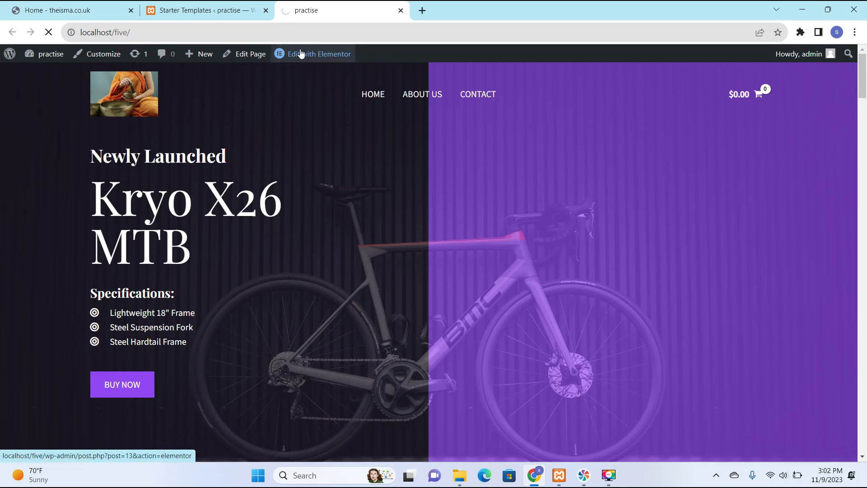
{"action": "mouse_move", "coordinate": [327, 64]}
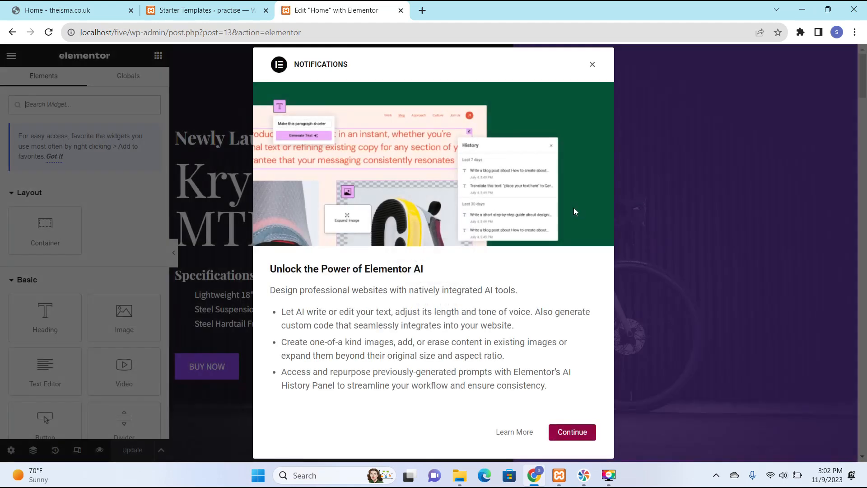
{"action": "left_click", "coordinate": [592, 65]}
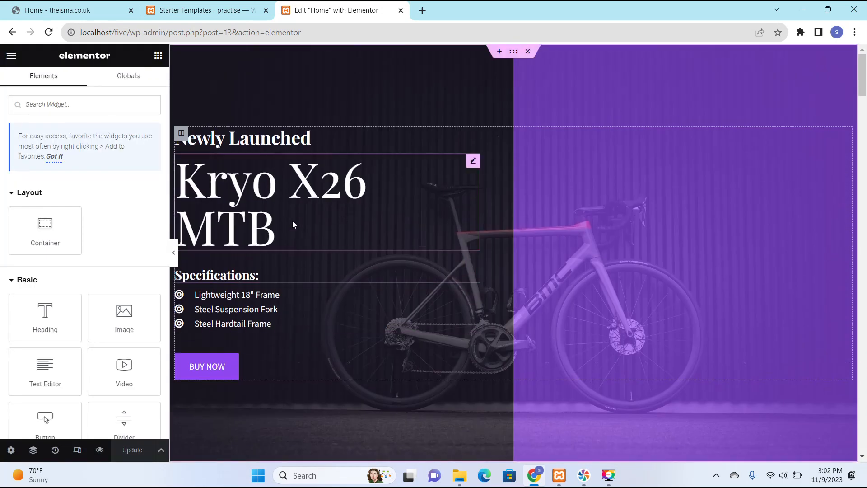
{"action": "left_click", "coordinate": [296, 218]}
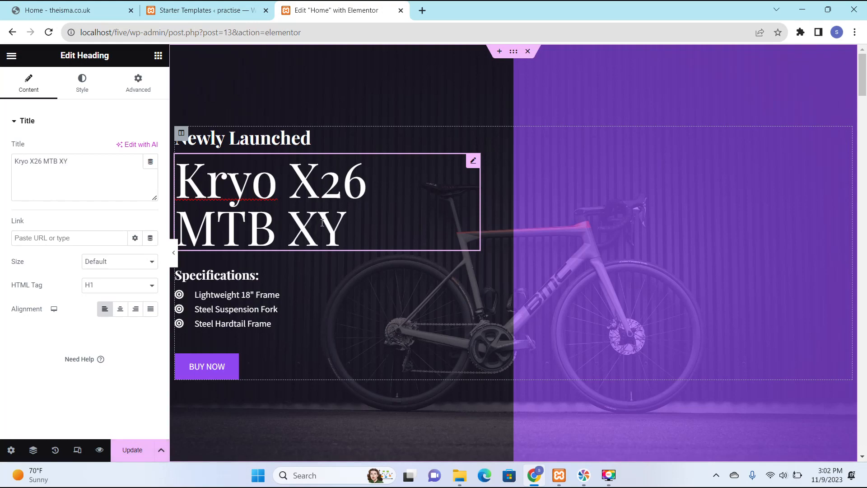
- Try the center, right and justified alignments on the hero's Buy Now button and set it to left
{"action": "scroll", "coordinate": [348, 246], "scroll_direction": "down", "scroll_amount": 6}
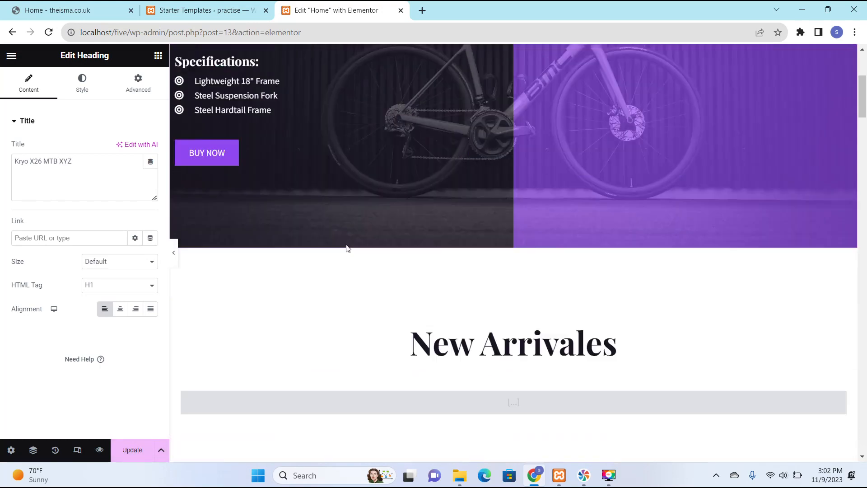
{"action": "scroll", "coordinate": [341, 285], "scroll_direction": "up", "scroll_amount": 3}
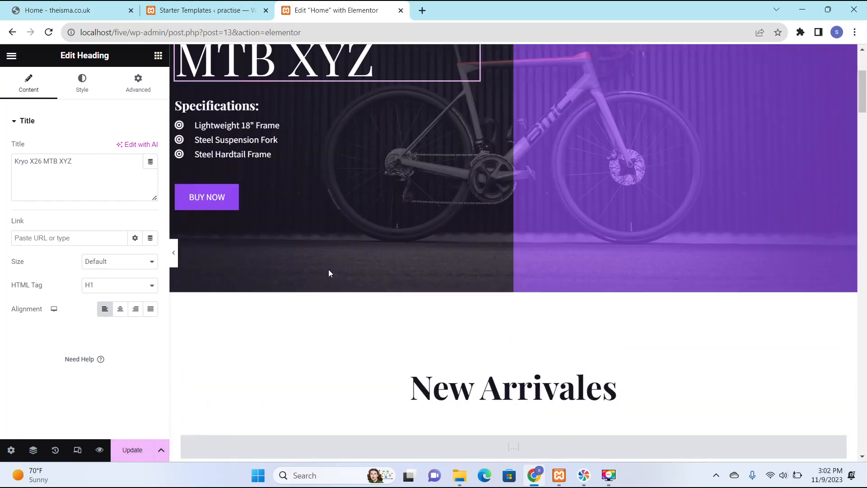
{"action": "left_click", "coordinate": [275, 202]}
{"action": "left_click", "coordinate": [120, 231]}
{"action": "left_click", "coordinate": [129, 232]}
{"action": "left_click", "coordinate": [128, 235]}
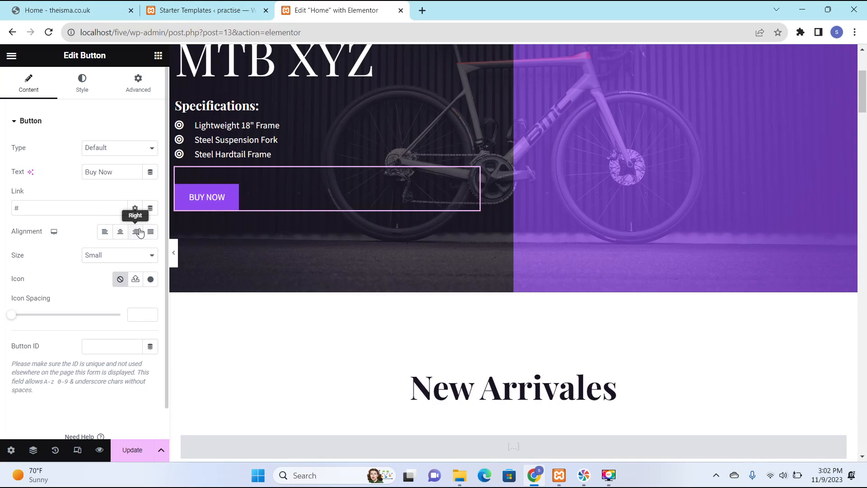
{"action": "left_click", "coordinate": [139, 232]}
{"action": "left_click", "coordinate": [151, 232]}
{"action": "left_click", "coordinate": [105, 232]}
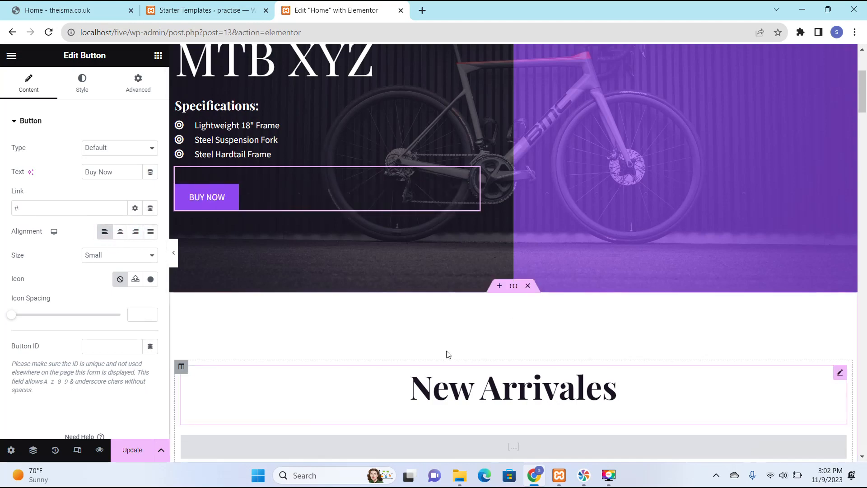
- Check the edited home page in full-width preview and save the changes to the page
{"action": "scroll", "coordinate": [447, 354], "scroll_direction": "down", "scroll_amount": 20}
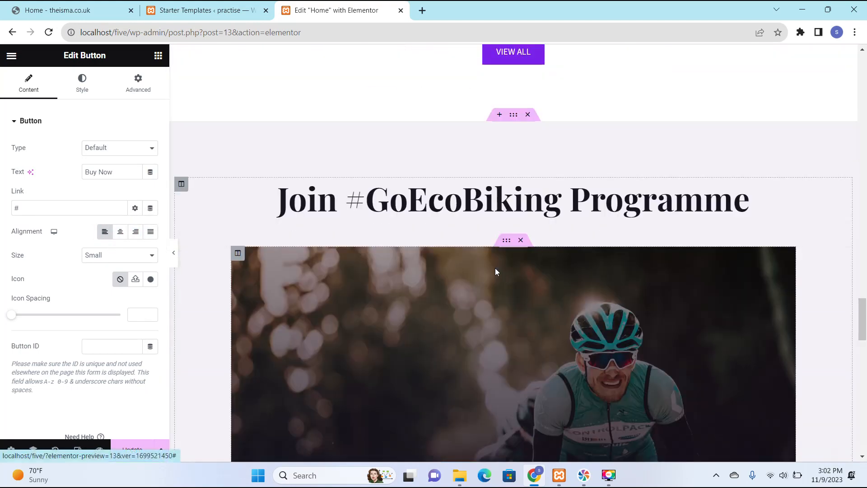
{"action": "scroll", "coordinate": [495, 272], "scroll_direction": "up", "scroll_amount": 20}
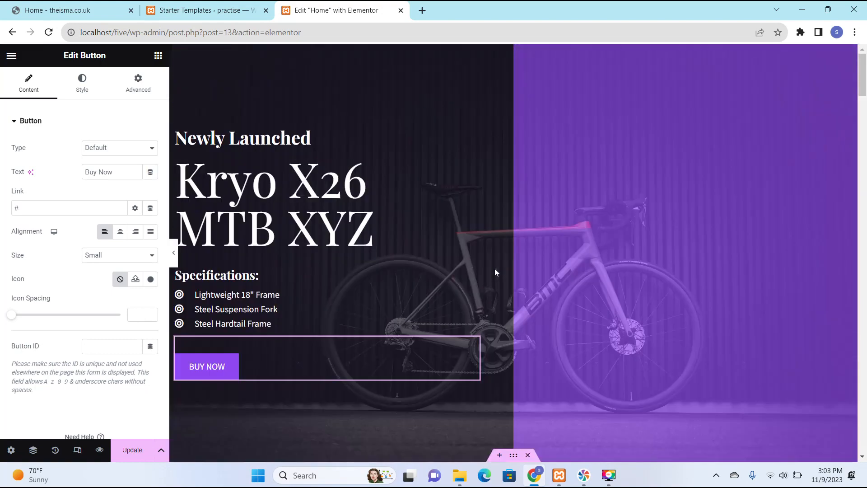
{"action": "left_click", "coordinate": [176, 260]}
{"action": "left_click", "coordinate": [487, 77]}
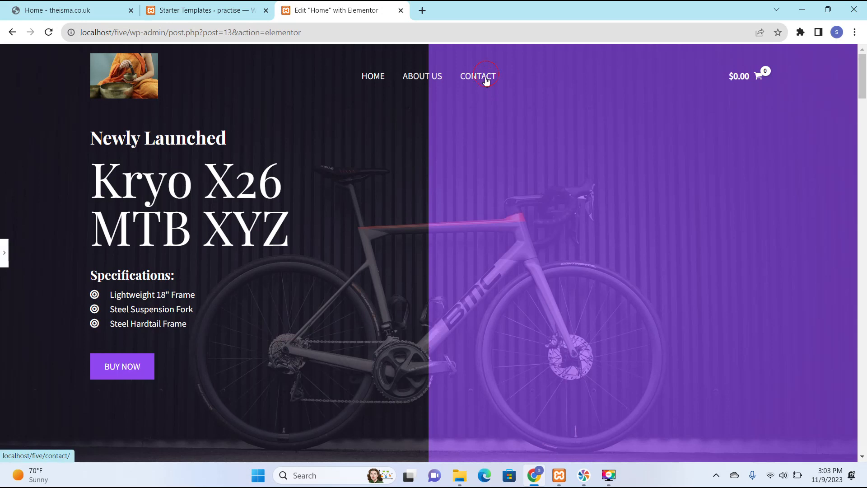
{"action": "left_click", "coordinate": [5, 256]}
{"action": "left_click", "coordinate": [130, 452]}
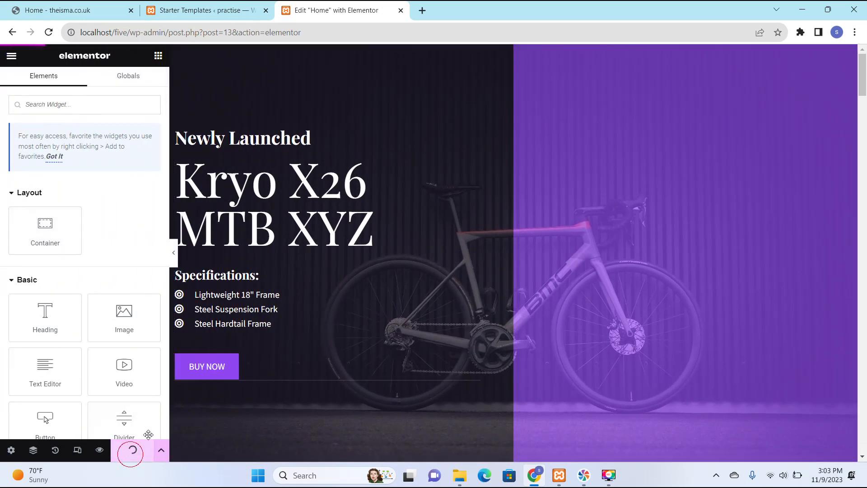
- Preview the saved home page at full width from the hero banner through the lower sections
{"action": "left_click", "coordinate": [174, 257]}
{"action": "scroll", "coordinate": [481, 252], "scroll_direction": "down", "scroll_amount": 20}
{"action": "scroll", "coordinate": [481, 250], "scroll_direction": "up", "scroll_amount": 20}
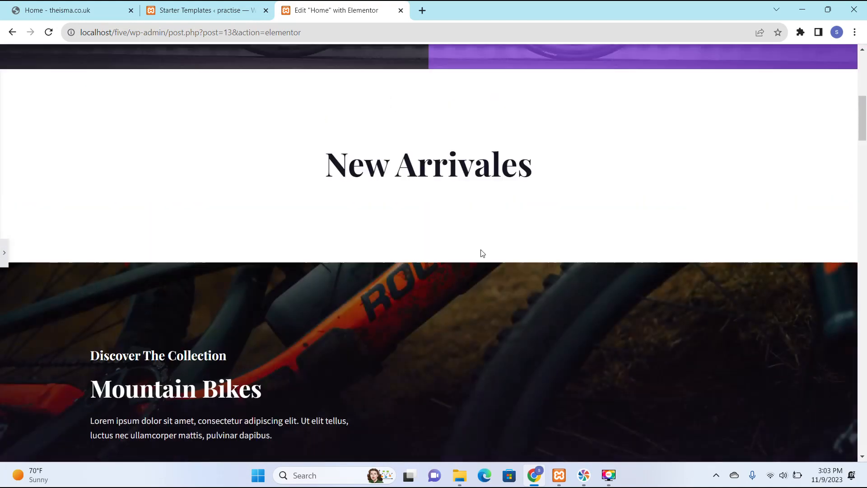
{"action": "left_click", "coordinate": [4, 254]}
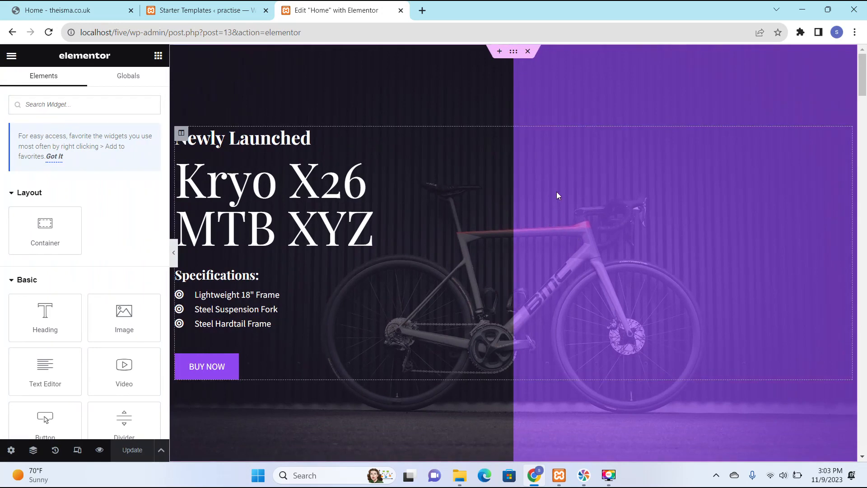
- Replace the hero section's background image with the orange mountain bike photo from the media library
{"action": "left_click", "coordinate": [514, 52]}
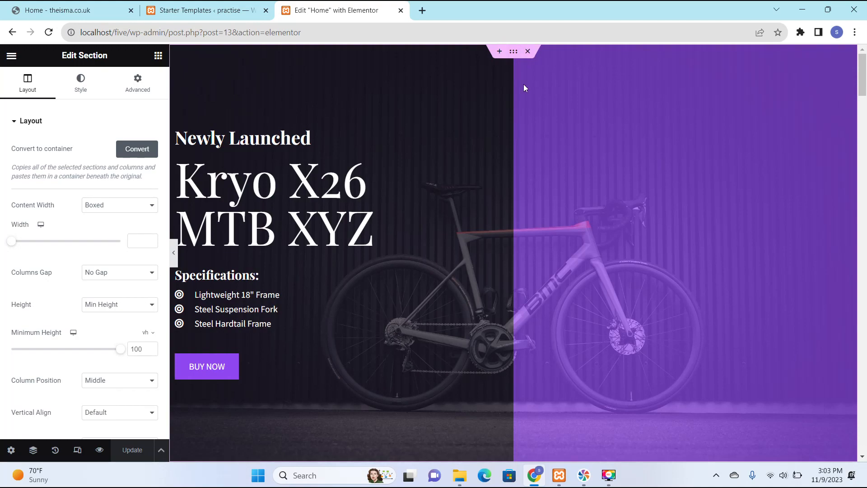
{"action": "left_click", "coordinate": [77, 82]}
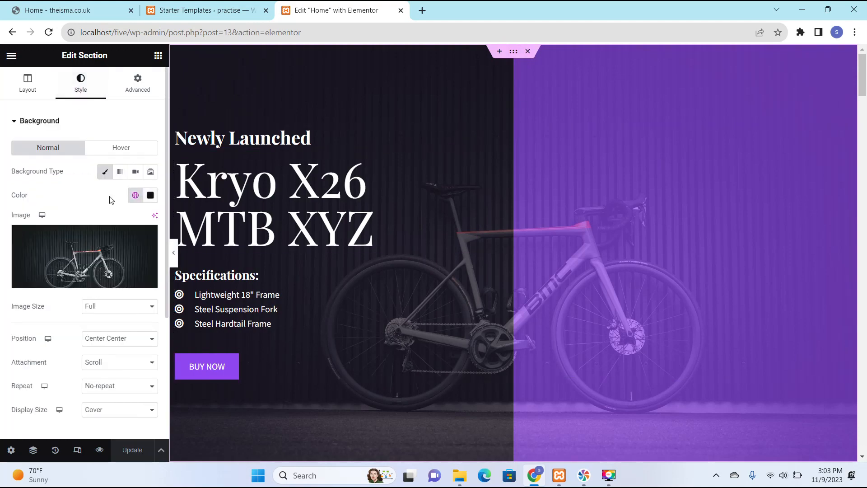
{"action": "left_click", "coordinate": [99, 254]}
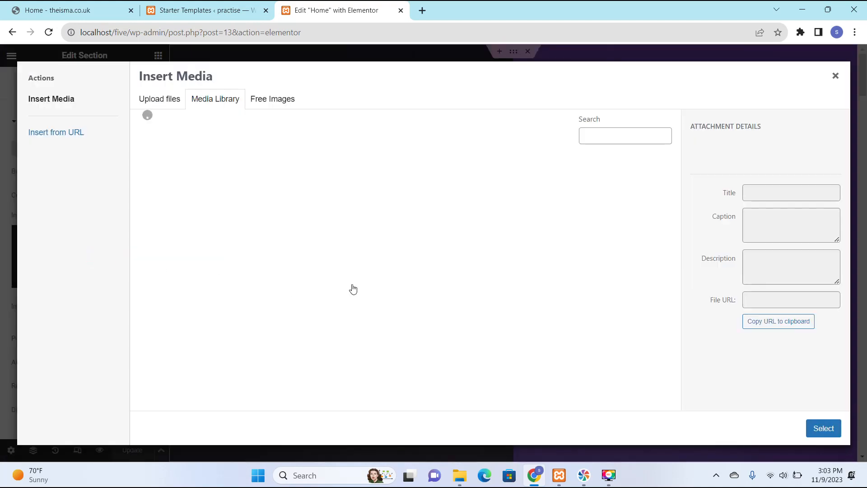
{"action": "scroll", "coordinate": [447, 259], "scroll_direction": "down", "scroll_amount": 2}
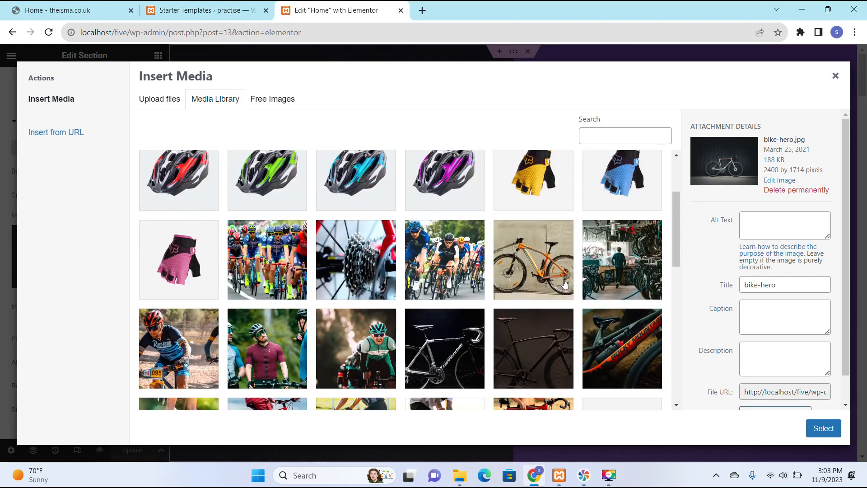
{"action": "left_click", "coordinate": [555, 272]}
{"action": "left_click", "coordinate": [822, 428]}
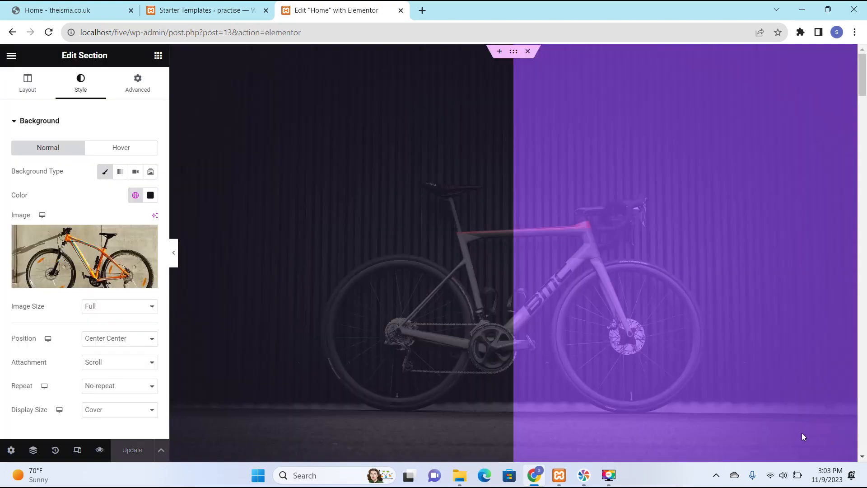
- Examine the remaining home page sections, from Mountain Bikes to the #GoEcoBiking programme, and the hero's new background
{"action": "scroll", "coordinate": [344, 242], "scroll_direction": "down", "scroll_amount": 5}
{"action": "scroll", "coordinate": [562, 287], "scroll_direction": "down", "scroll_amount": 20}
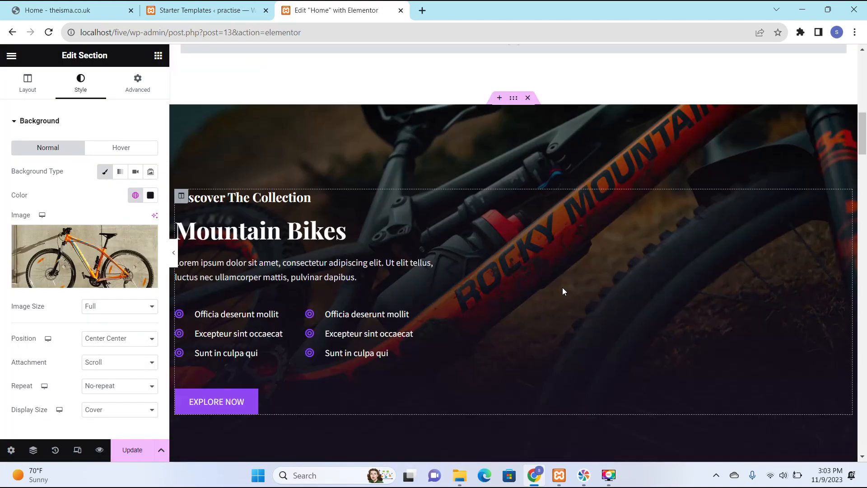
{"action": "scroll", "coordinate": [512, 299], "scroll_direction": "down", "scroll_amount": 12}
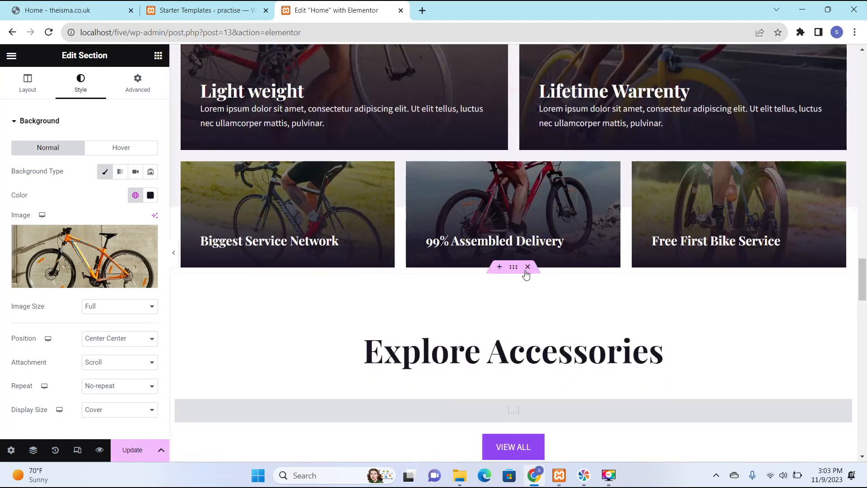
{"action": "scroll", "coordinate": [558, 242], "scroll_direction": "down", "scroll_amount": 10}
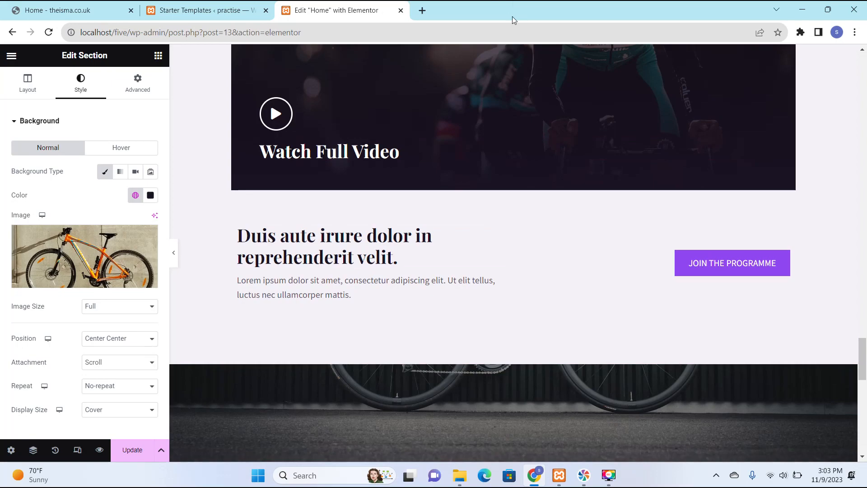
{"action": "scroll", "coordinate": [530, 196], "scroll_direction": "up", "scroll_amount": 8}
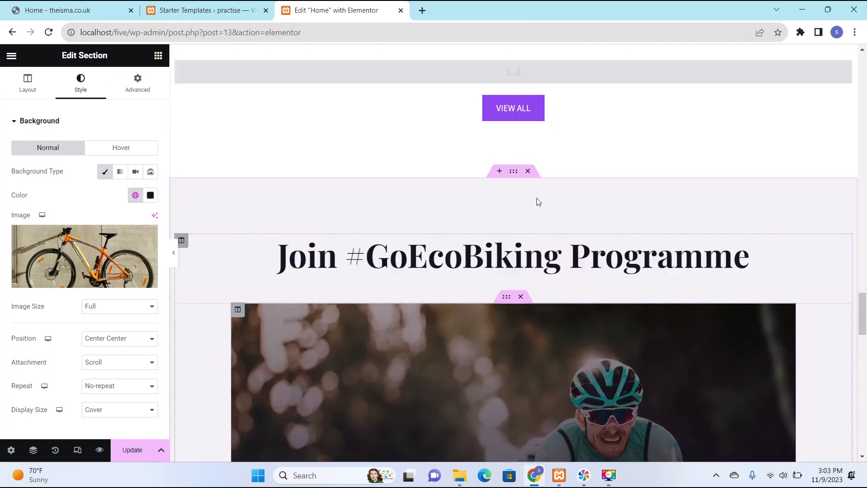
{"action": "scroll", "coordinate": [539, 198], "scroll_direction": "up", "scroll_amount": 10}
{"action": "scroll", "coordinate": [580, 118], "scroll_direction": "down", "scroll_amount": 6}
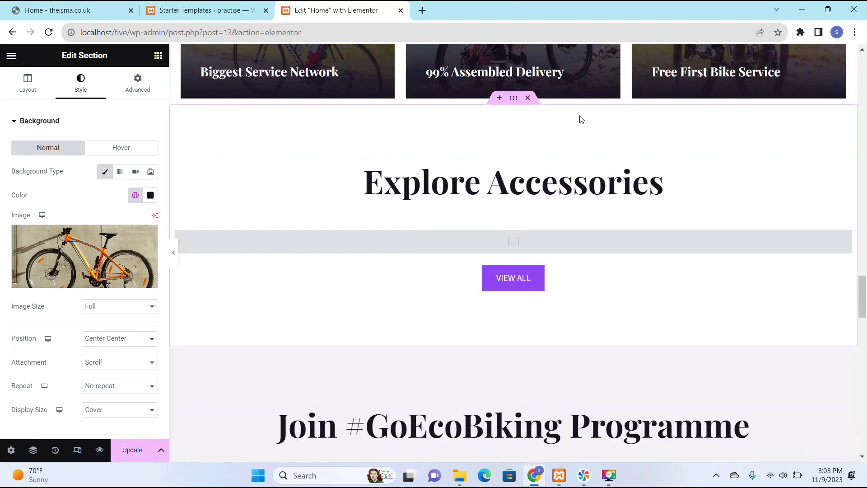
{"action": "scroll", "coordinate": [587, 136], "scroll_direction": "up", "scroll_amount": 20}
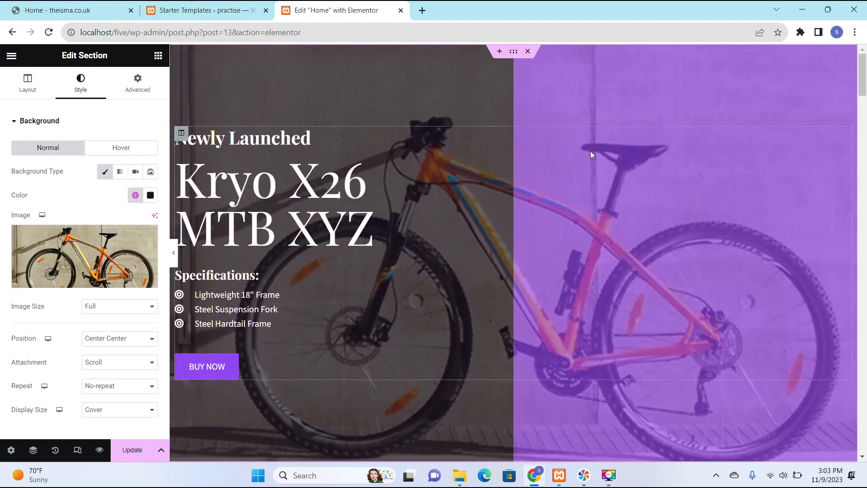